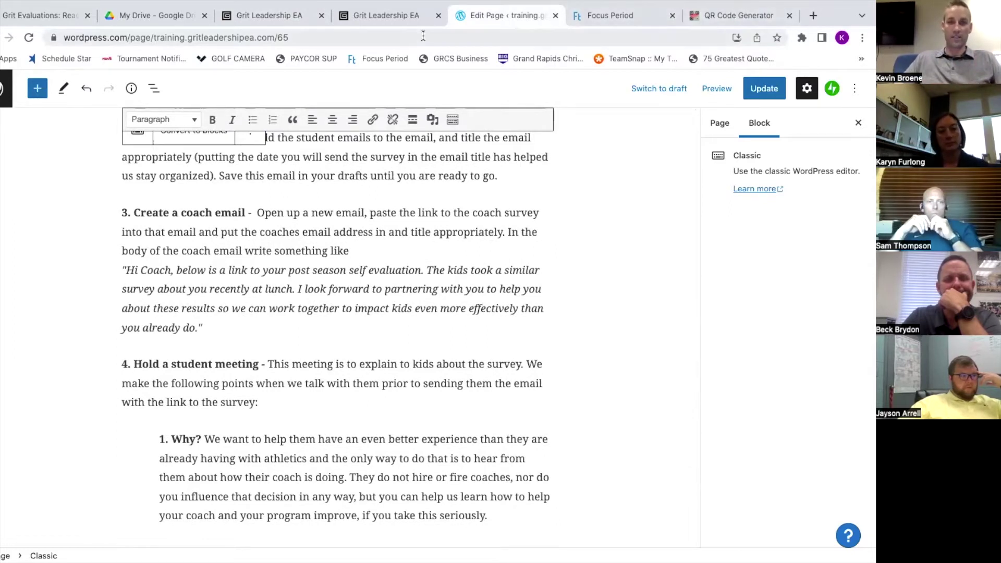
Return to the Manage Coaches dashboard for Spring and start a new evaluation for Baseball.
click(397, 18)
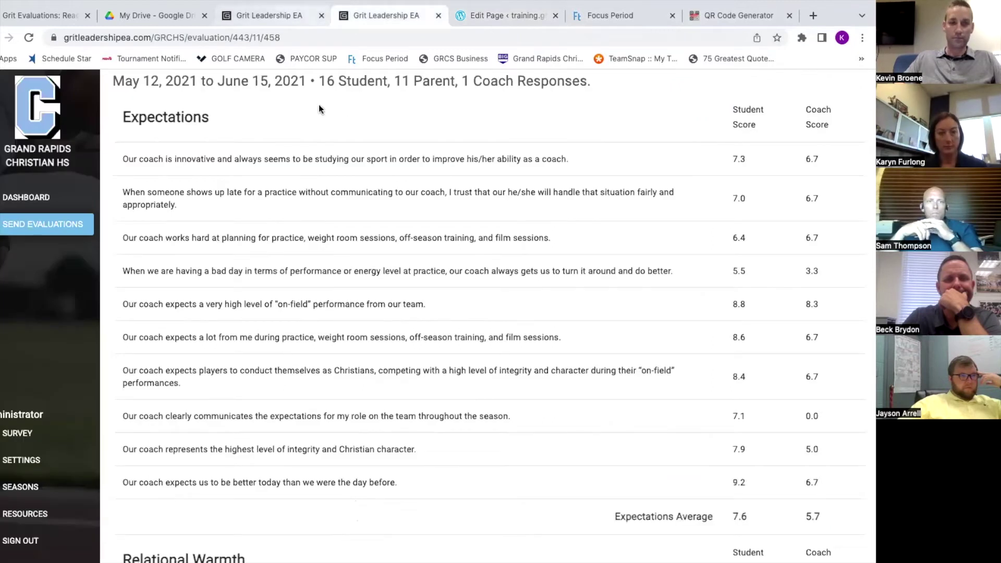
click(309, 16)
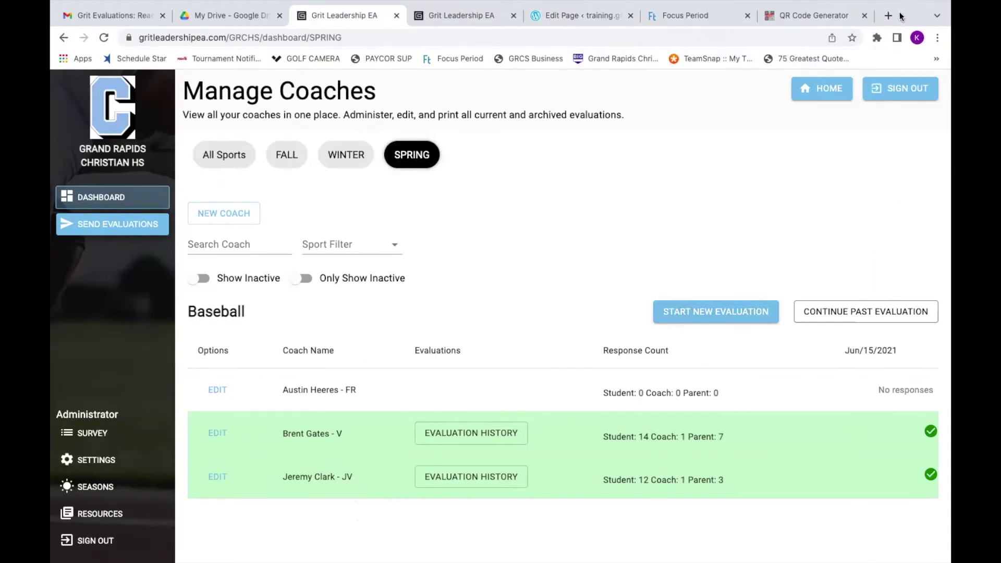
click(723, 311)
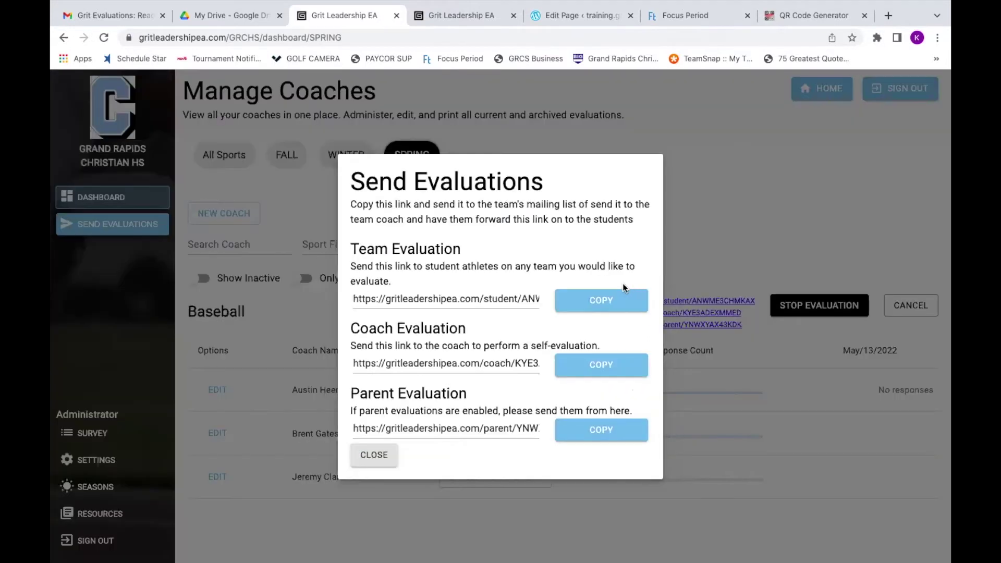
Copy the student athletes' Team Evaluation link and close the Send Evaluations window.
click(570, 301)
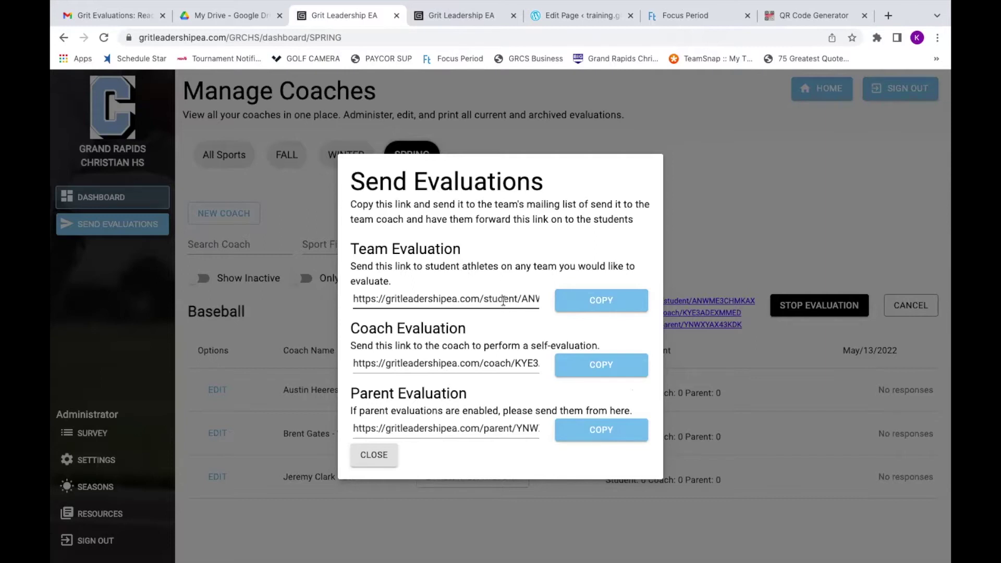
double_click(421, 298)
click(601, 300)
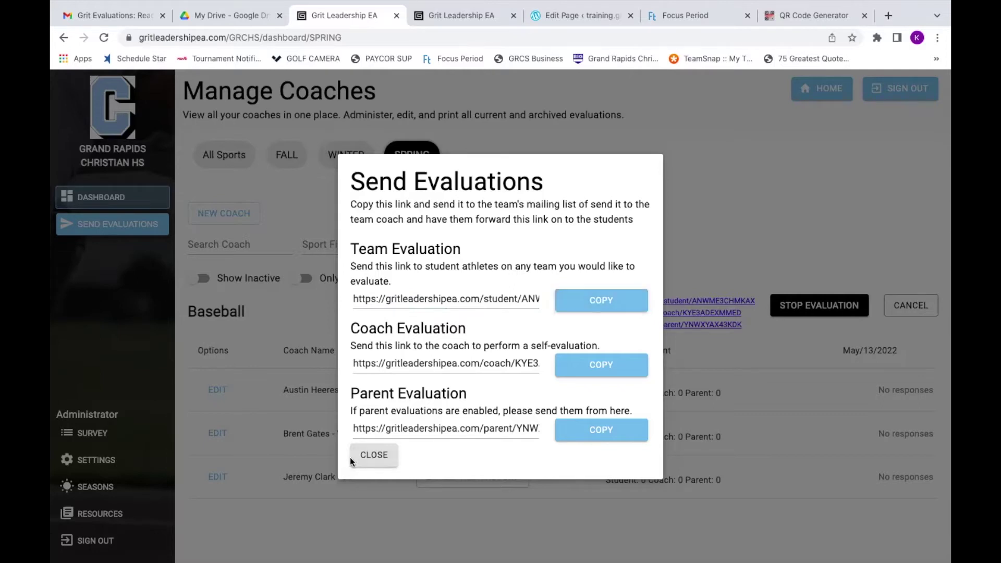
click(374, 455)
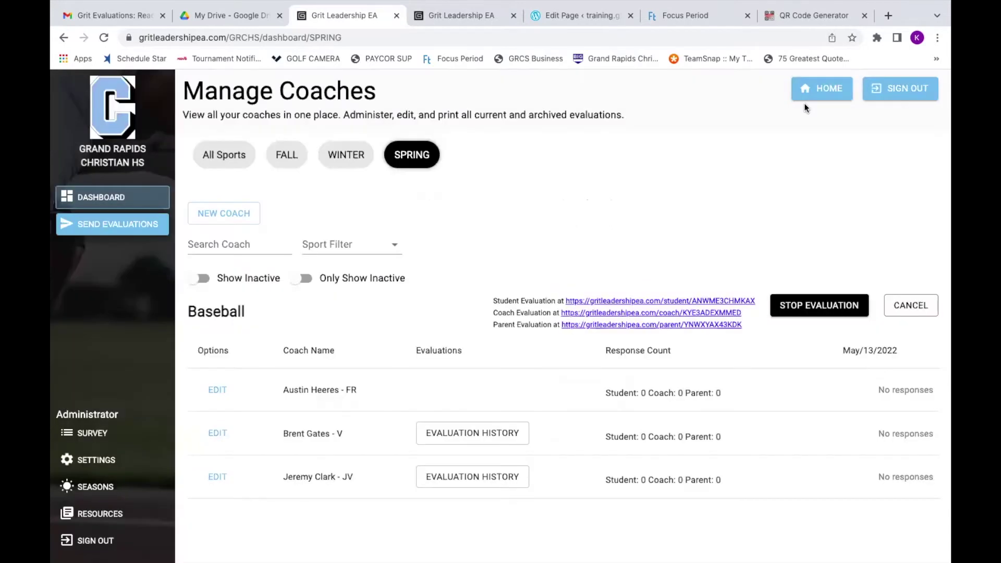
Switch to QR Code Generator, create a static QR code from the copied student evaluation link, and capture a screenshot of the code.
click(813, 15)
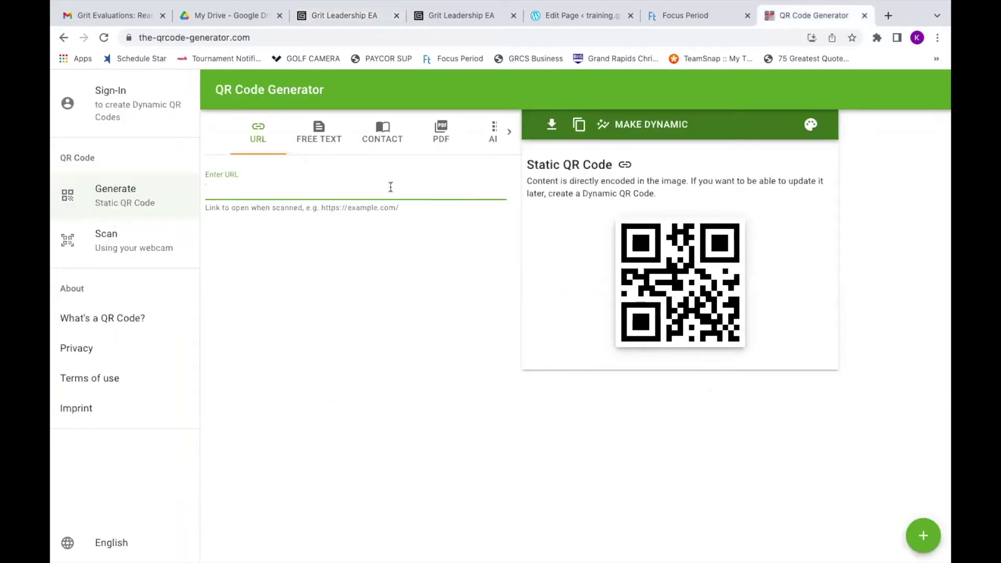
key(ctrl+v)
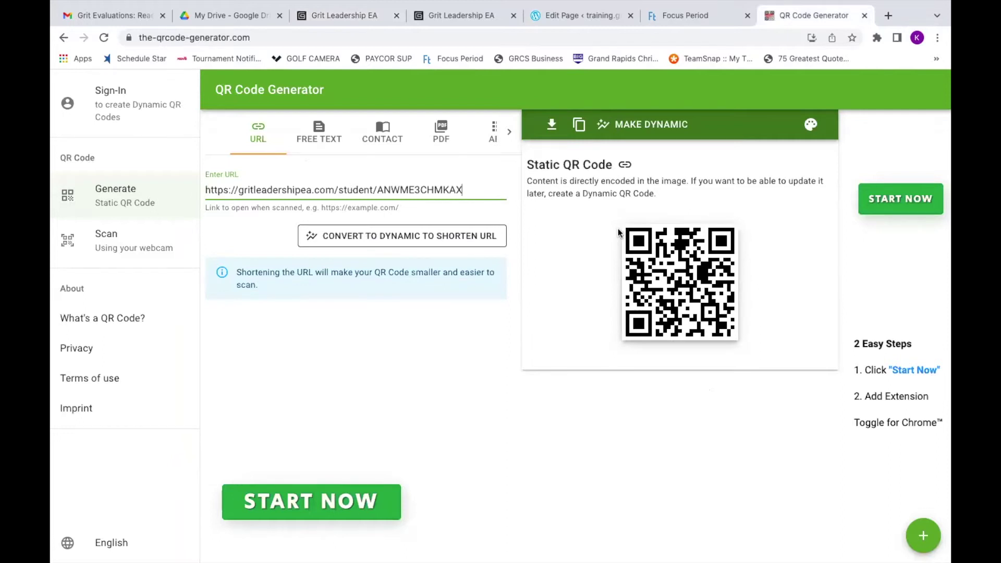
key(super+shift+4)
drag(618, 228, 738, 339)
drag(737, 339, 738, 339)
Check the Senior Coach Evaluations session in Focus Period, and read the WordPress training page from "Hold a student meeting" to "View Comments".
click(689, 16)
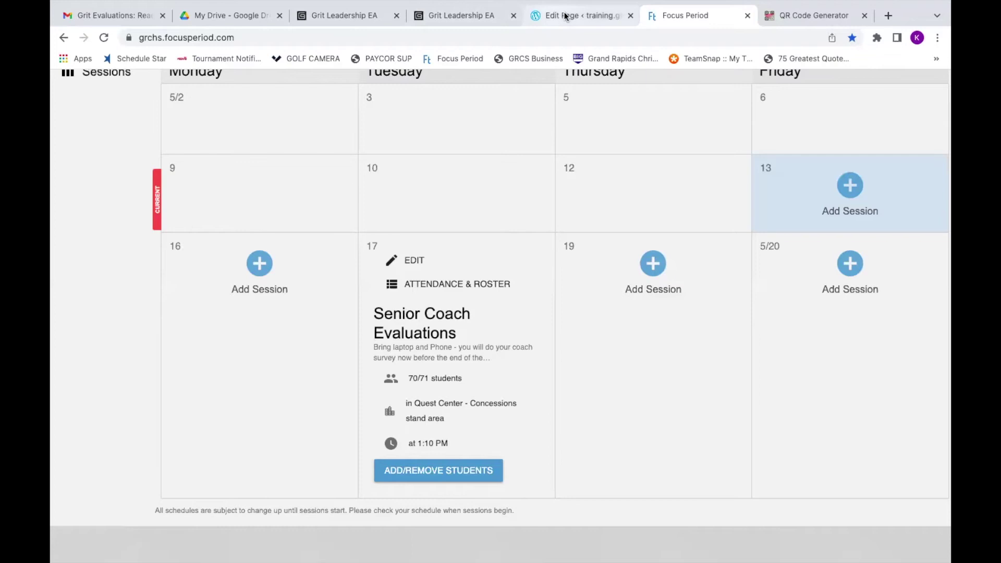
click(566, 16)
scroll(413, 324, down, 3)
scroll(412, 327, up, 1)
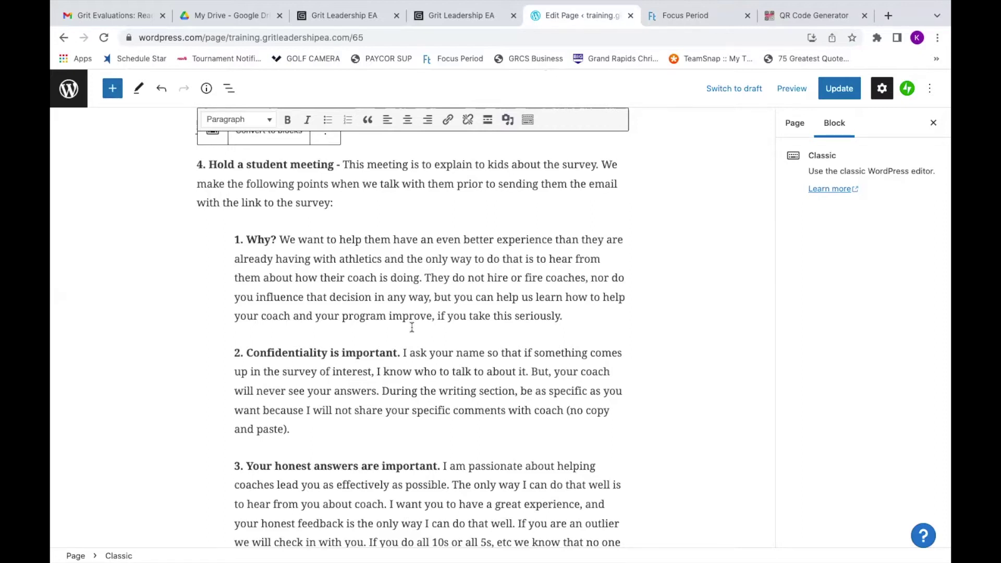
scroll(412, 327, up, 1)
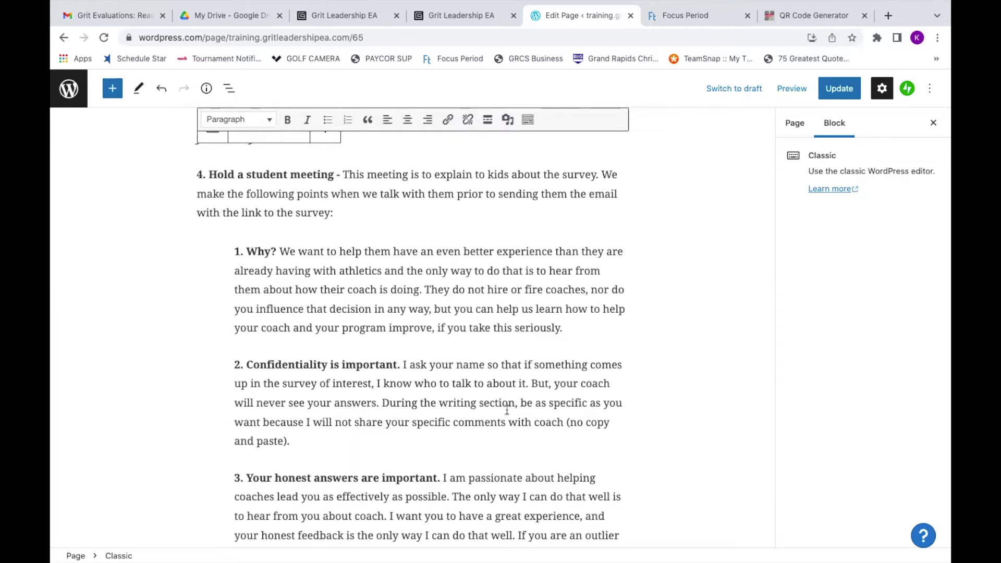
scroll(507, 409, down, 2)
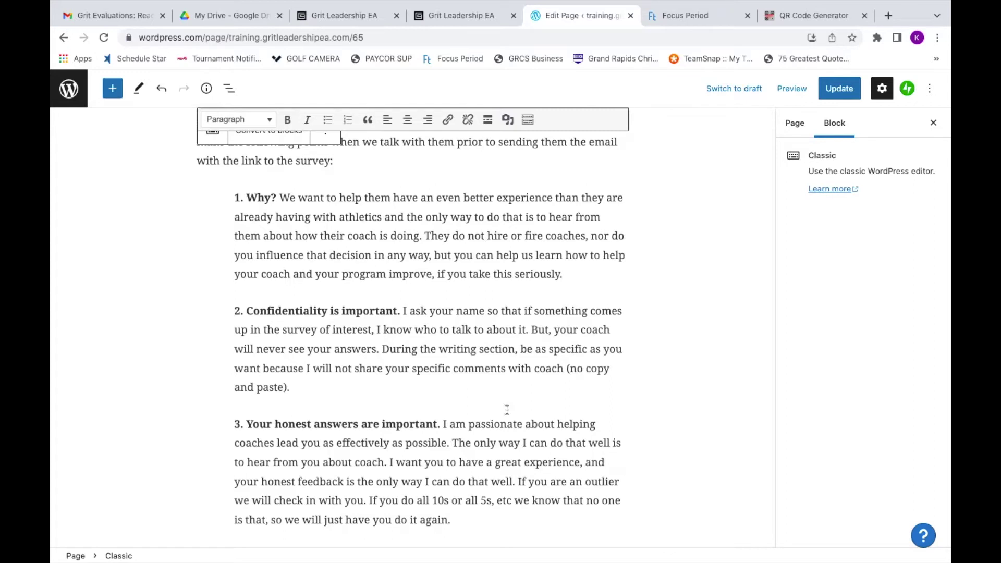
scroll(507, 410, down, 4)
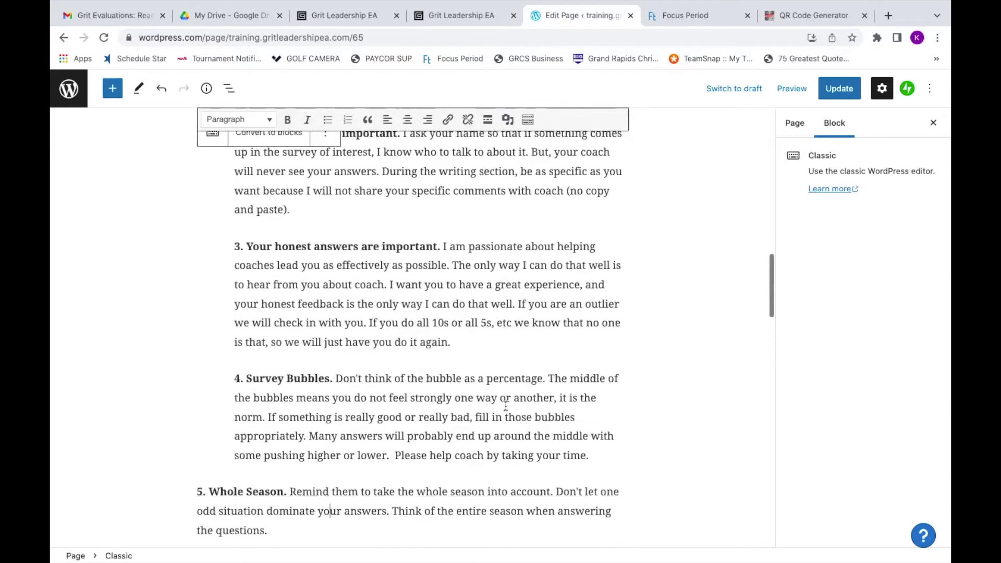
scroll(505, 407, down, 2)
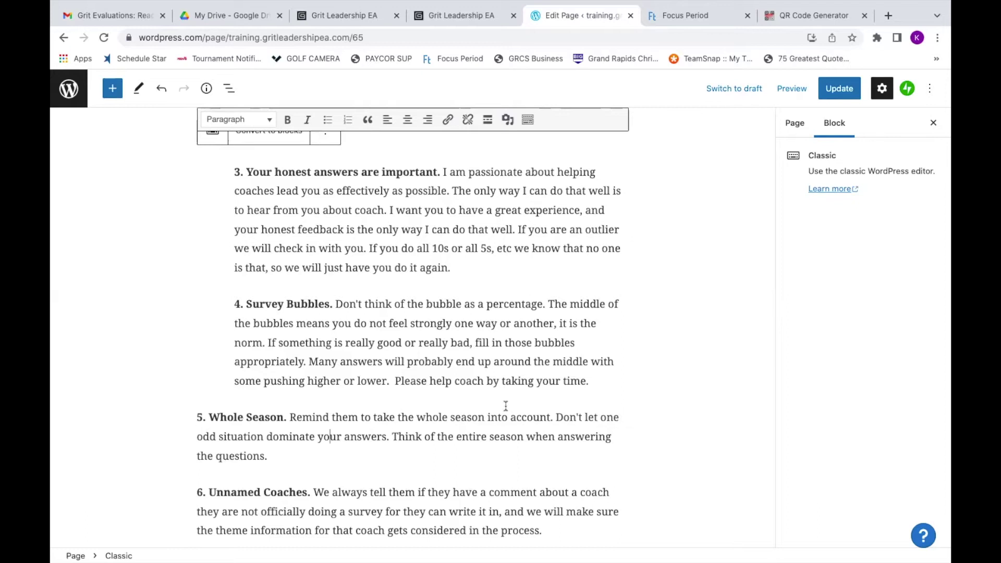
scroll(505, 406, down, 2)
scroll(506, 405, down, 2)
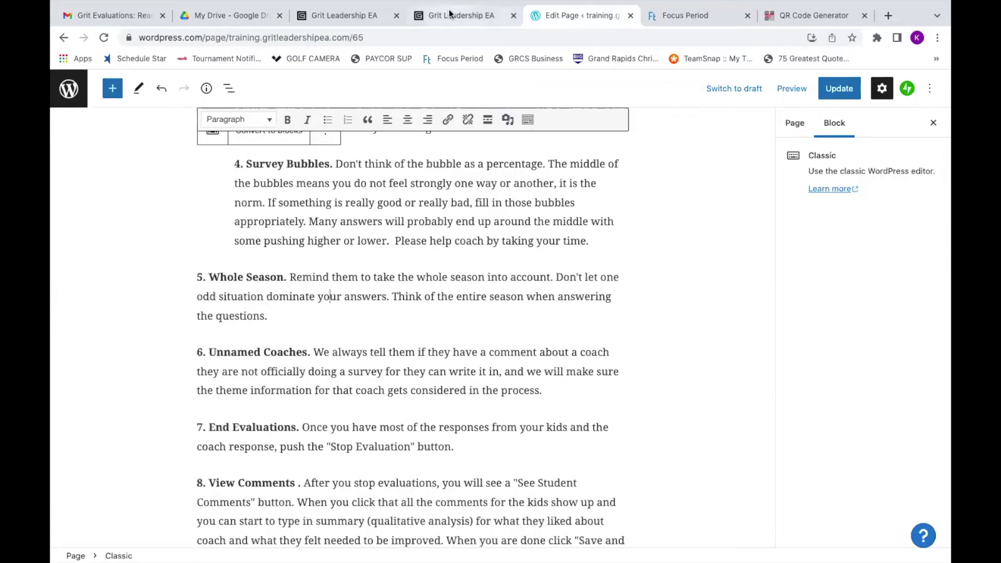
Switch to the girls' lacrosse coach's evaluation report and examine the student and coach scores under Expectations.
click(453, 14)
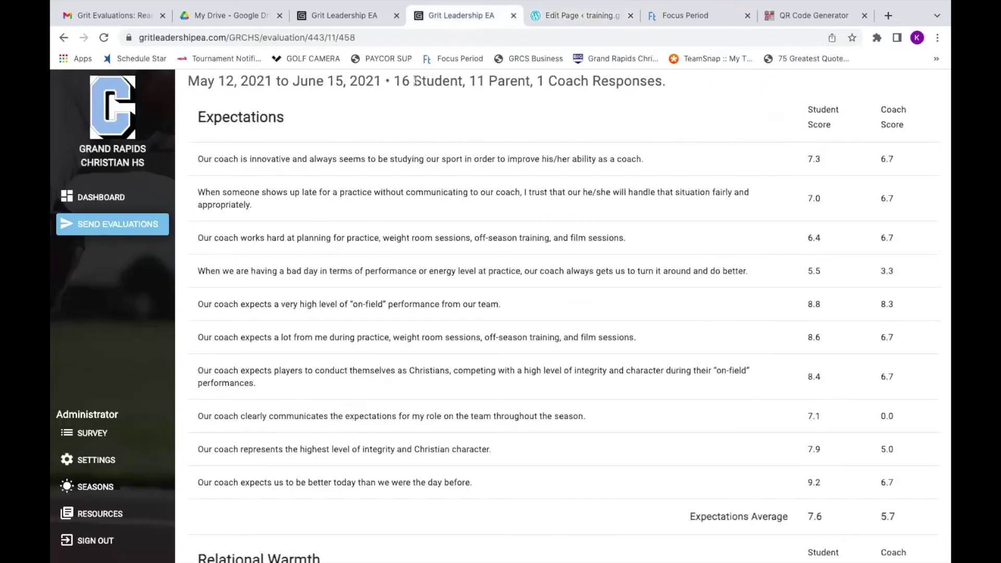
scroll(390, 112, up, 2)
scroll(390, 111, down, 1)
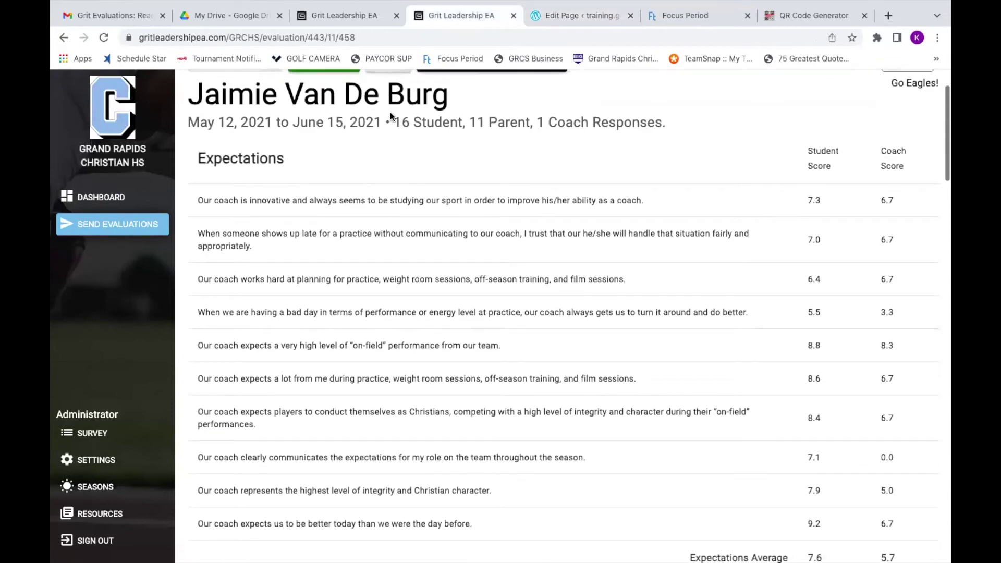
scroll(389, 112, down, 1)
scroll(390, 111, up, 1)
scroll(390, 112, down, 1)
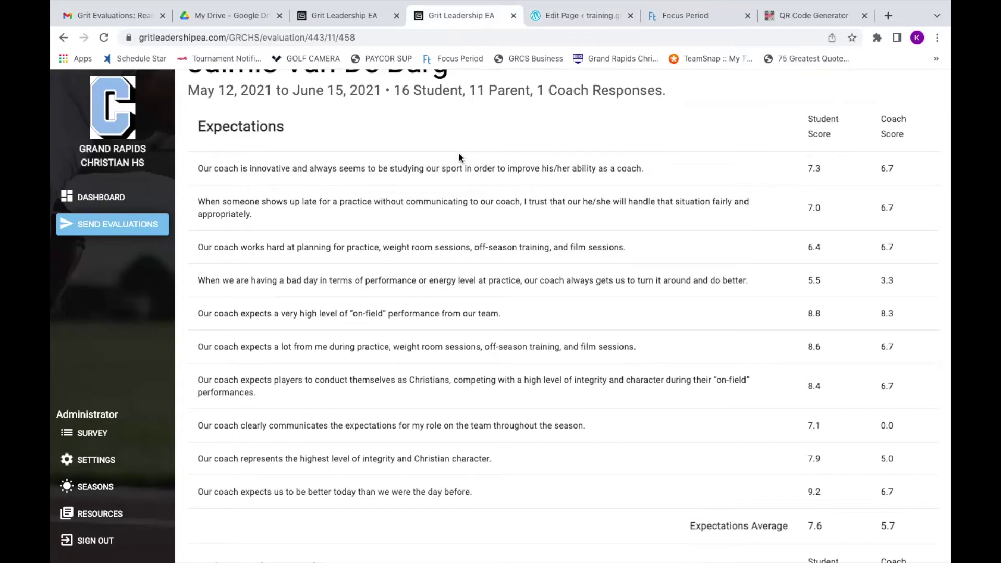
scroll(459, 154, up, 2)
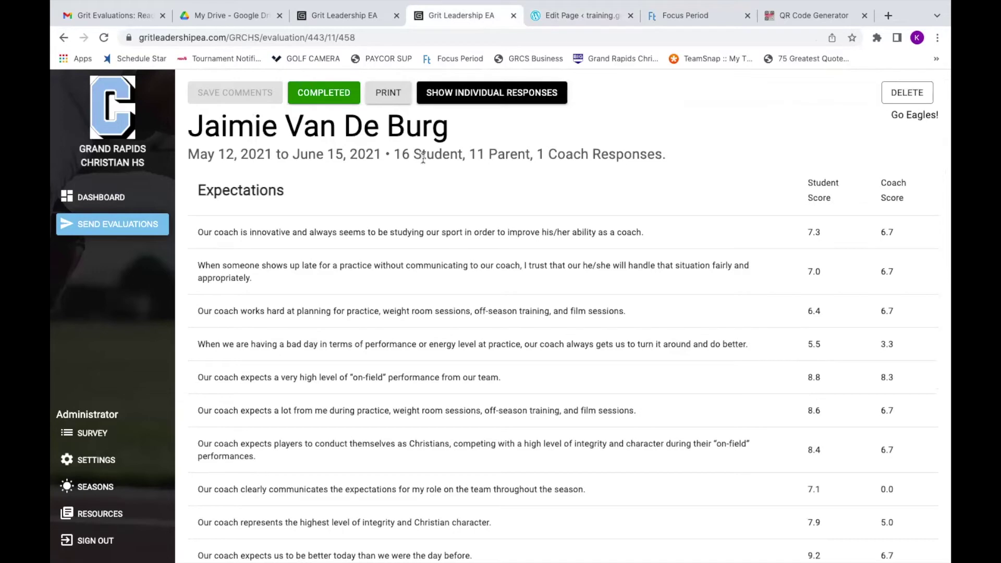
Show the individual responses for the coach, page through respondents 1 to 10, and close them.
click(471, 95)
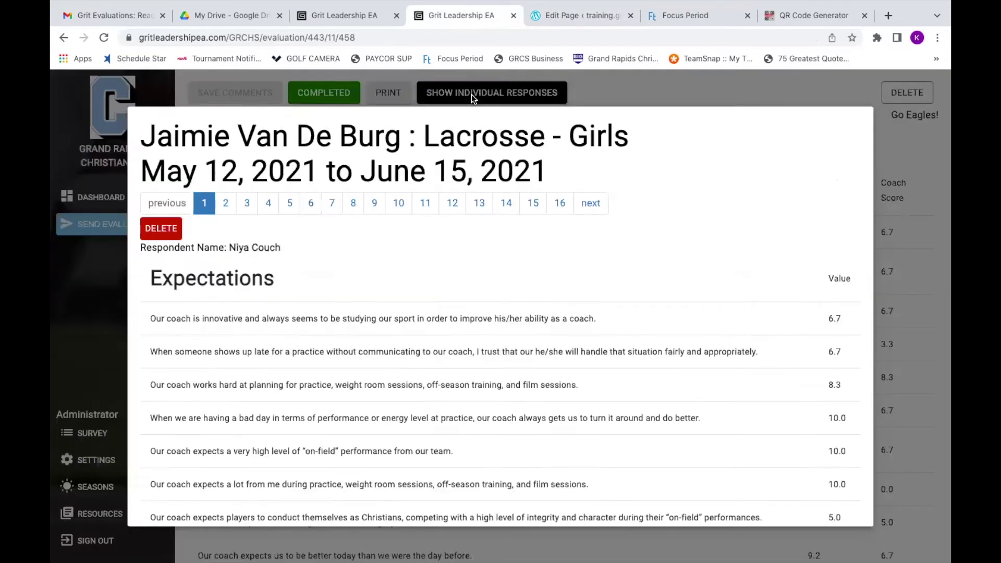
click(222, 209)
click(247, 205)
click(268, 205)
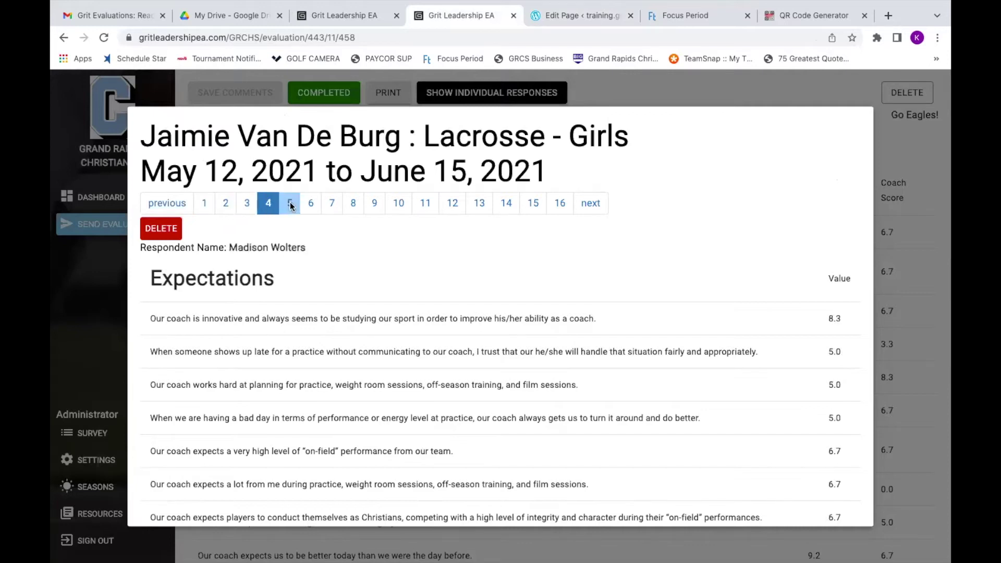
click(291, 206)
click(311, 205)
click(331, 205)
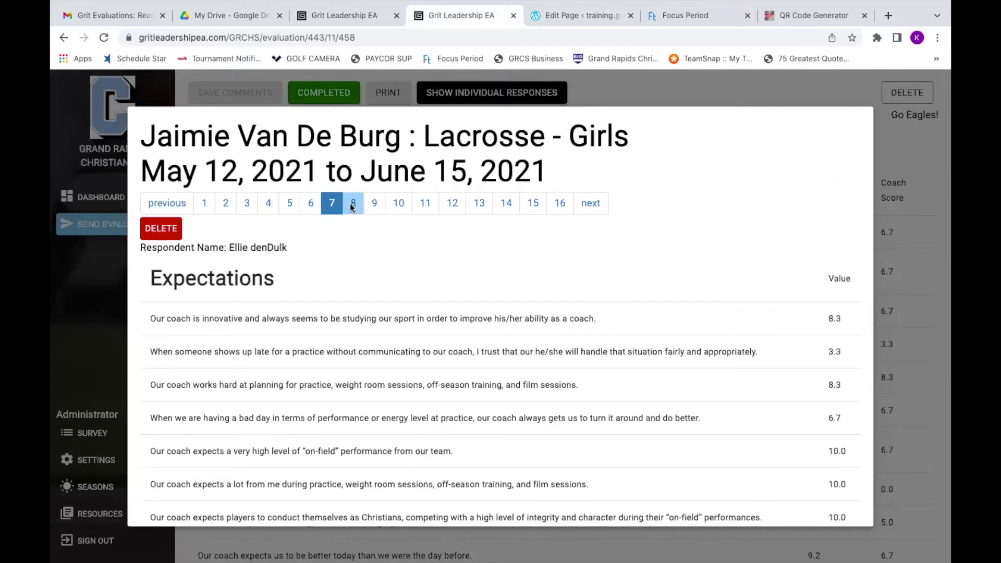
click(352, 205)
click(377, 205)
click(386, 206)
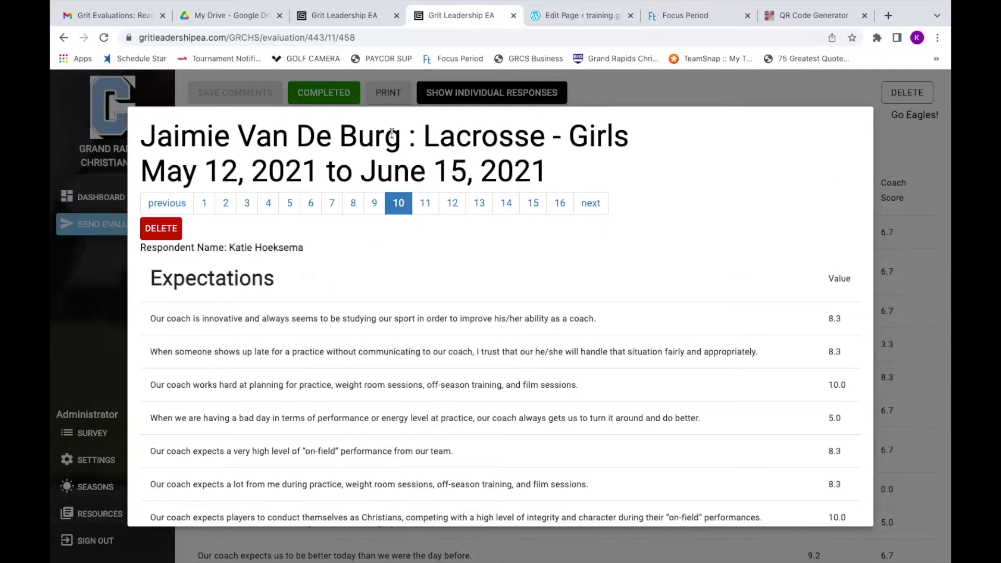
click(640, 91)
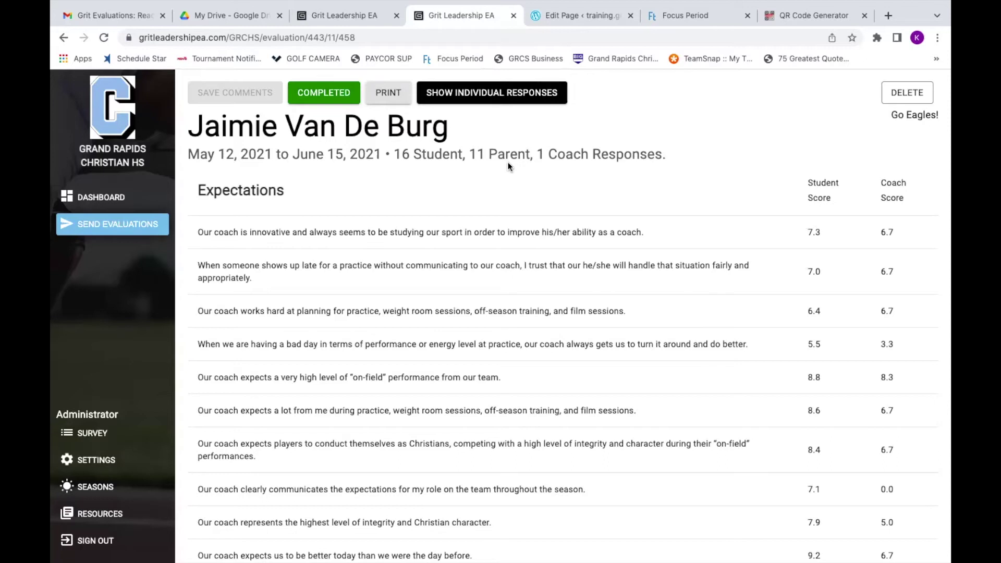
Open the athlete comments for editing from the comments section of the coach's evaluation report.
click(367, 15)
scroll(461, 264, down, 20)
scroll(341, 336, down, 8)
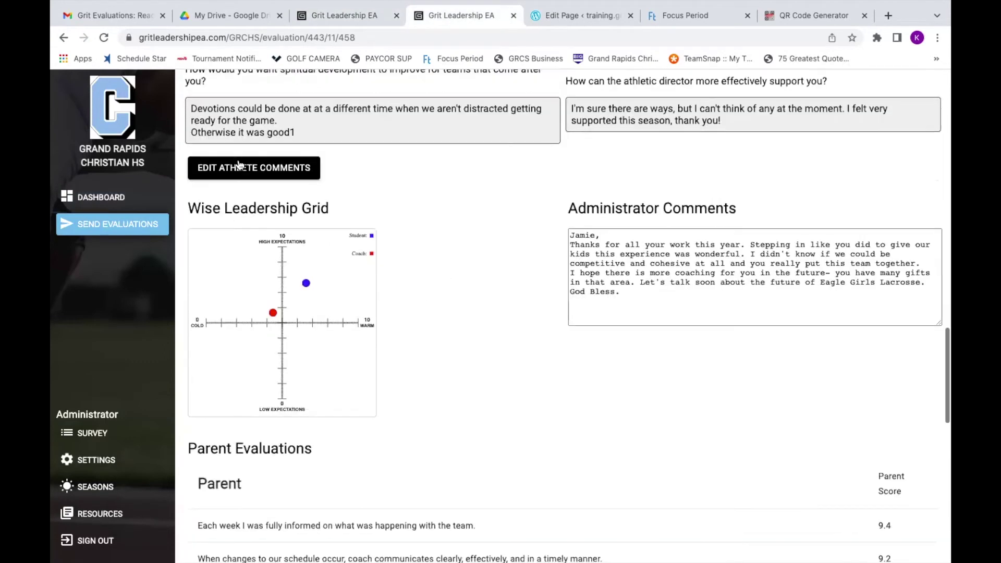
click(239, 166)
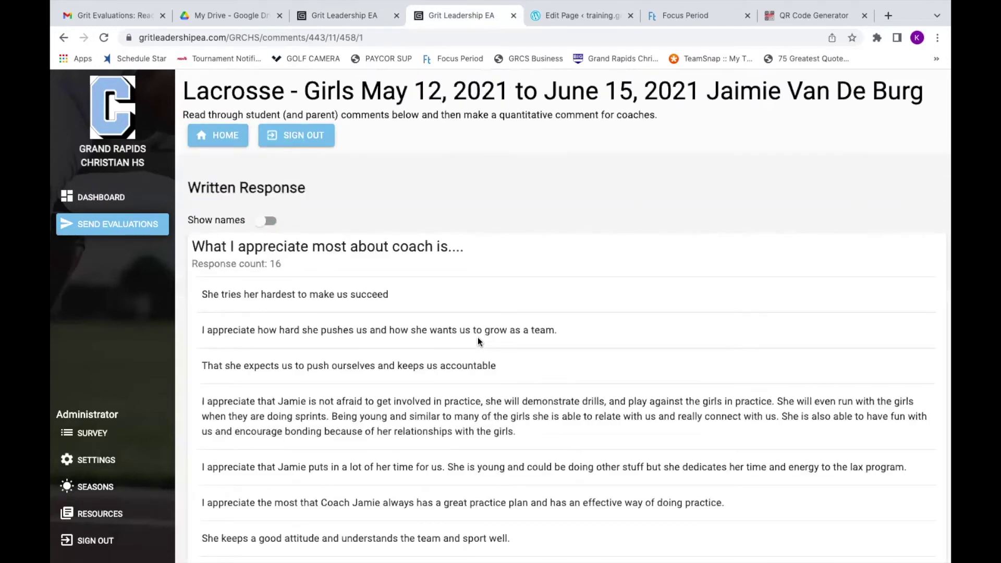
Correct the second line of the "What I appreciate most about coach is...." summary to begin "You are passionate about the game".
scroll(479, 341, down, 1)
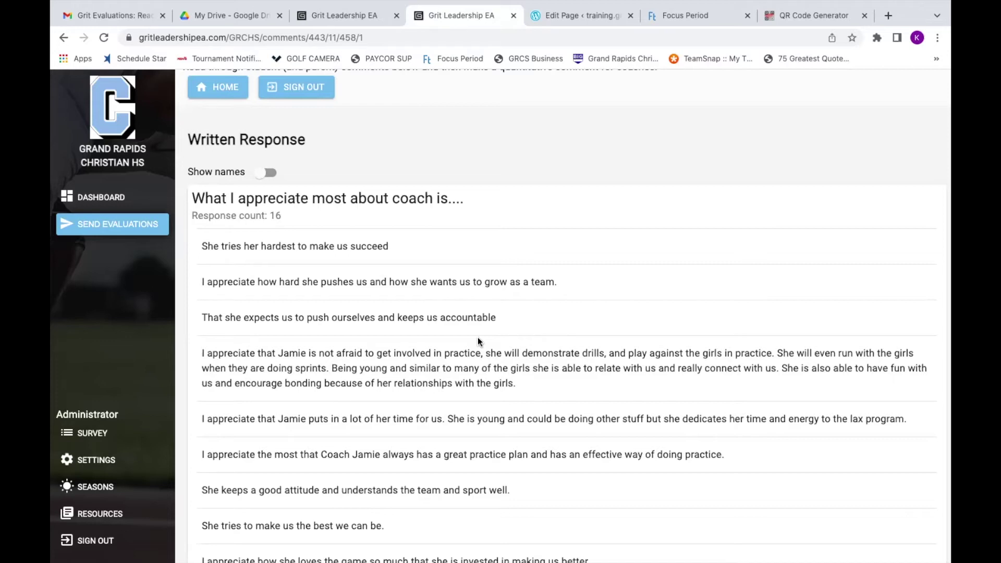
scroll(480, 342, down, 3)
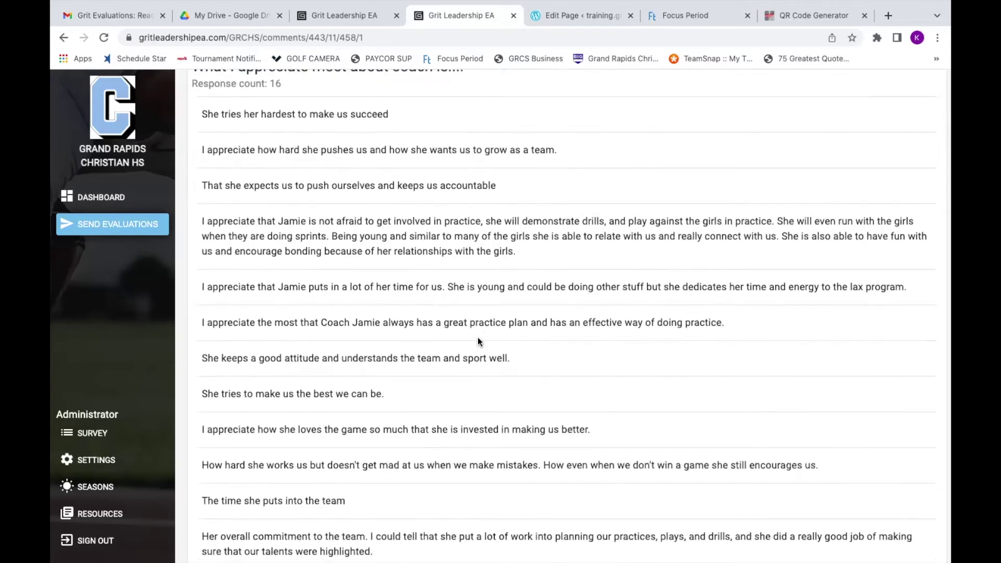
scroll(478, 340, down, 2)
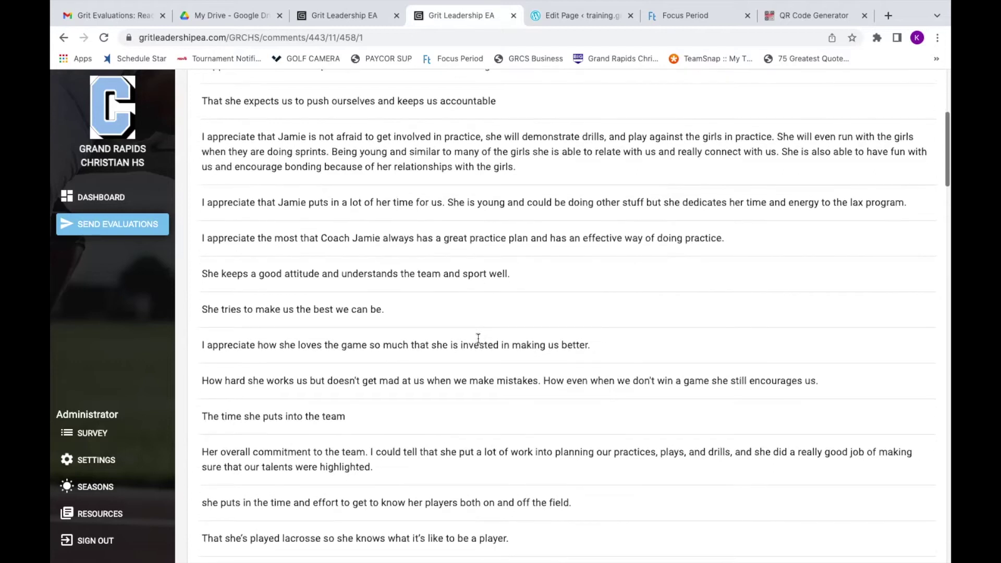
scroll(478, 339, down, 5)
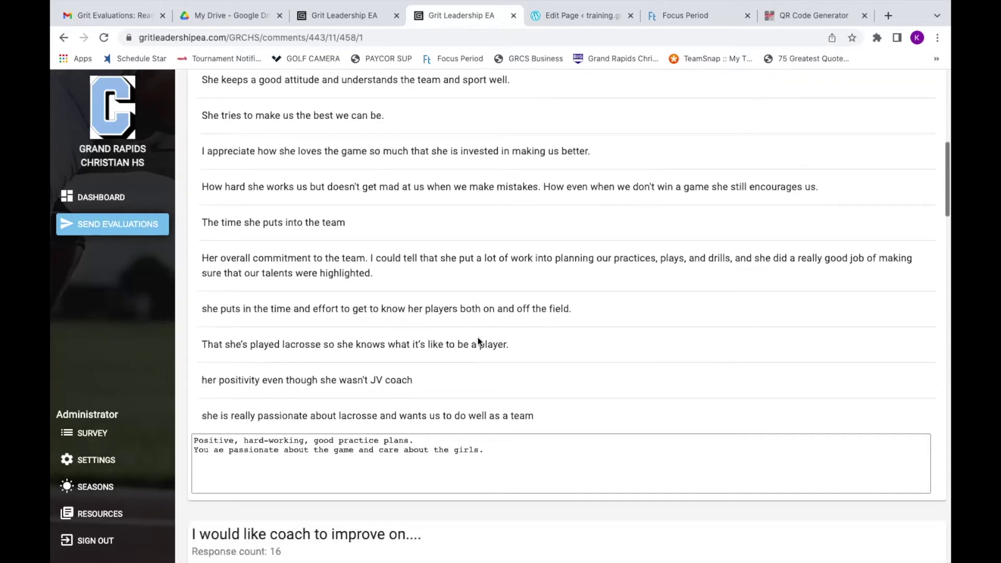
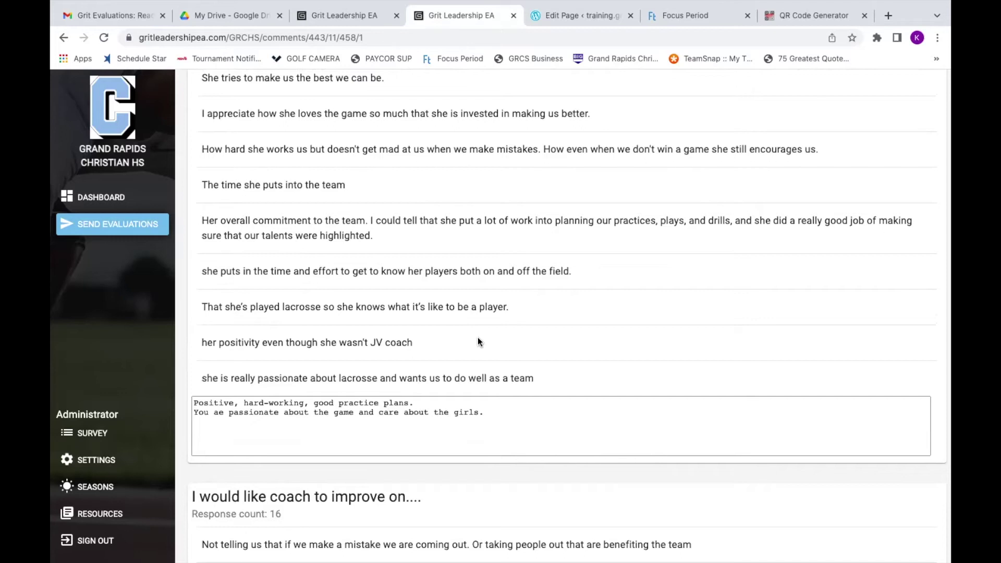
scroll(477, 337, down, 1)
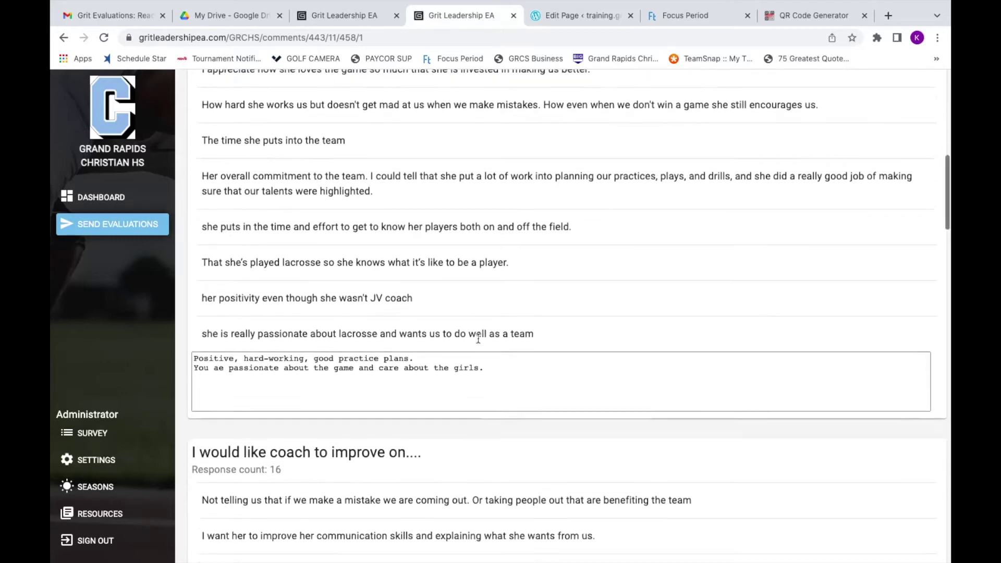
click(493, 369)
drag(494, 369, 190, 354)
click(216, 365)
key(BackSpace)
text(a)
click(498, 370)
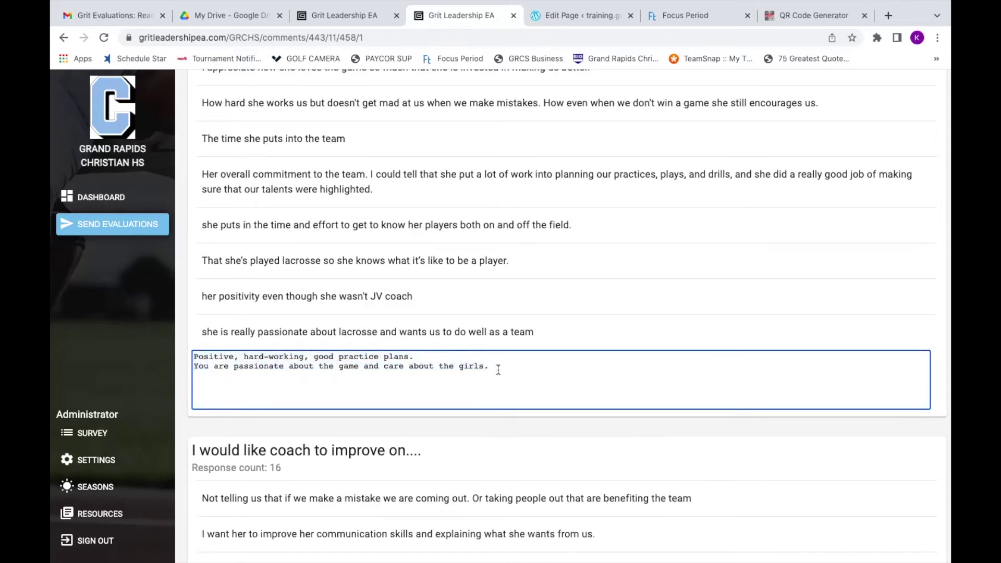
Read through the athletes' responses to "I would like coach to improve on...." down to their summary comment.
scroll(498, 370, up, 6)
scroll(497, 368, down, 3)
scroll(498, 368, down, 3)
scroll(498, 369, down, 7)
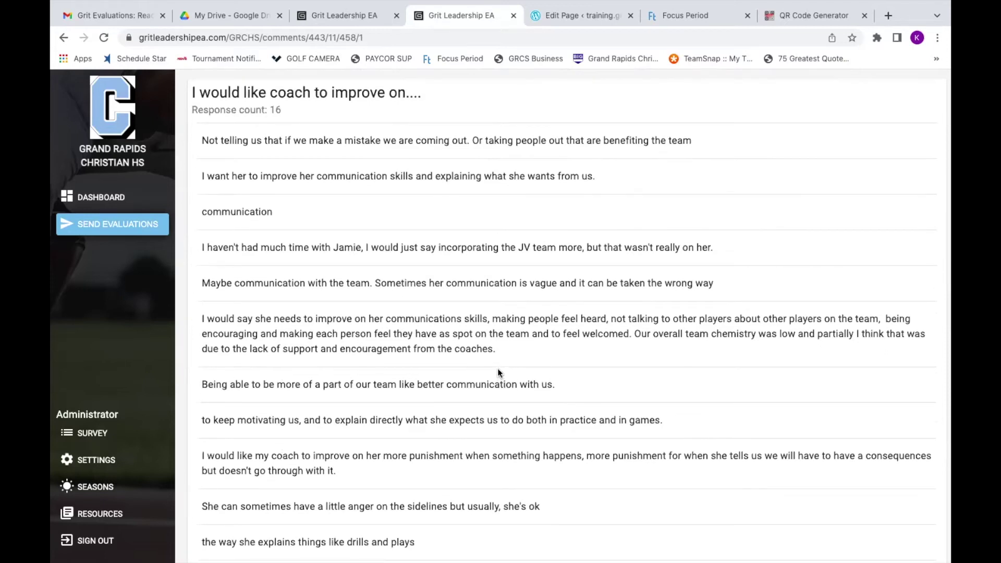
scroll(498, 372, down, 3)
scroll(498, 368, down, 2)
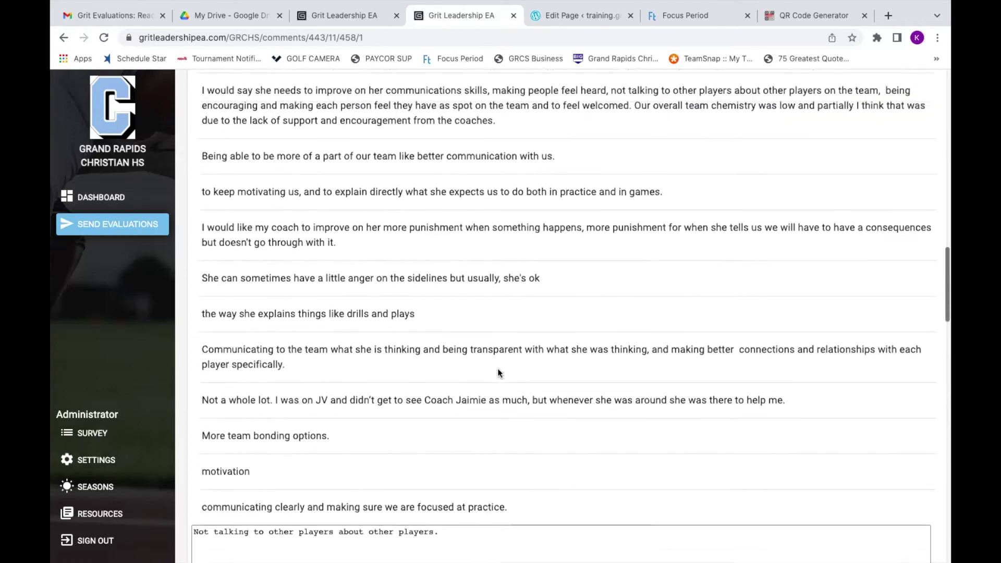
scroll(497, 368, up, 1)
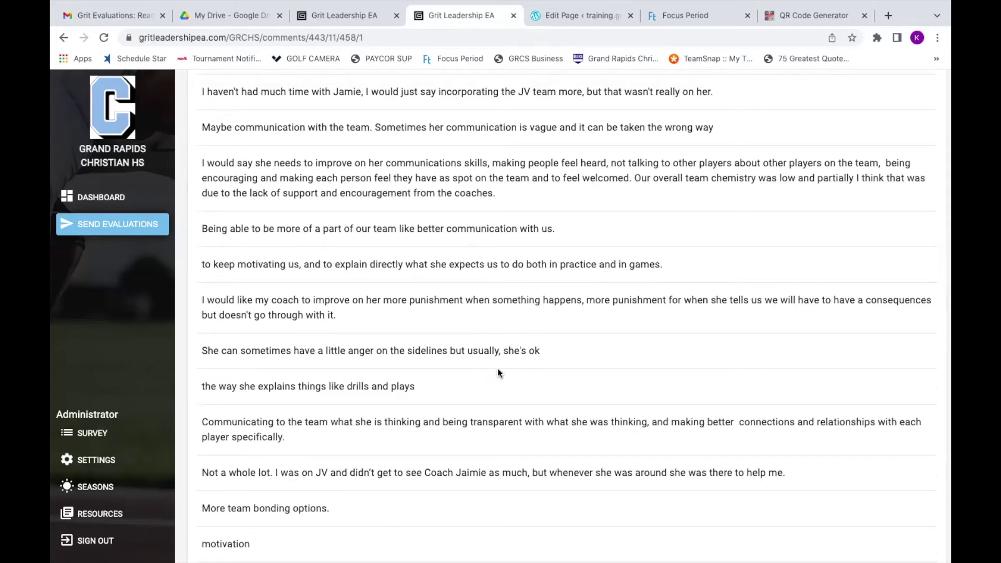
scroll(497, 368, down, 1)
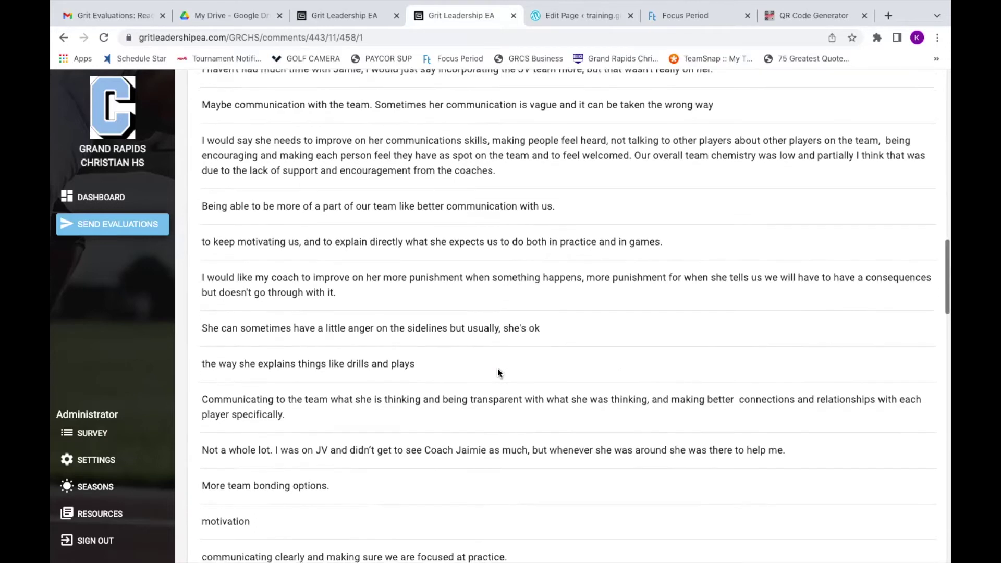
scroll(498, 368, up, 1)
scroll(498, 371, up, 1)
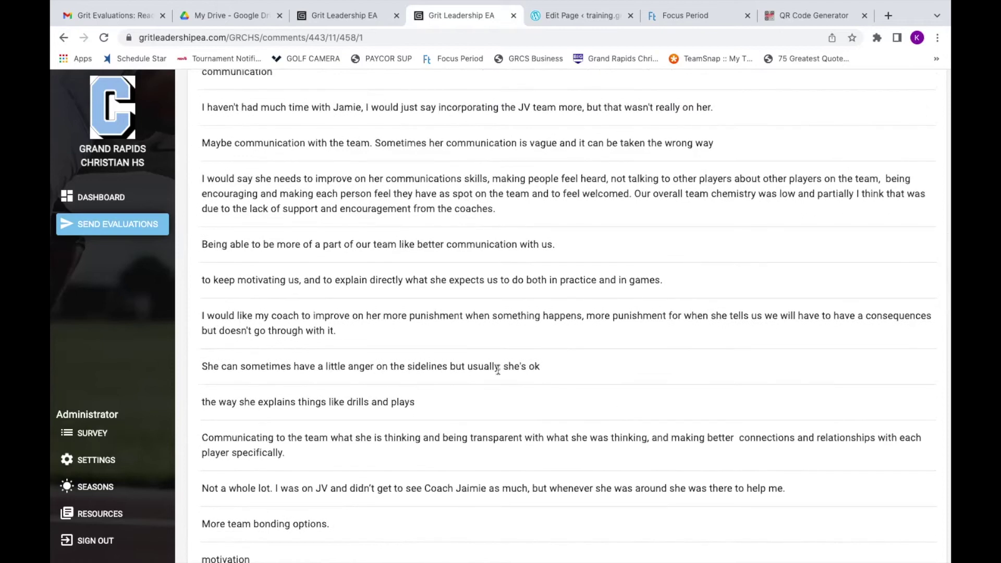
scroll(498, 370, down, 1)
scroll(497, 368, up, 1)
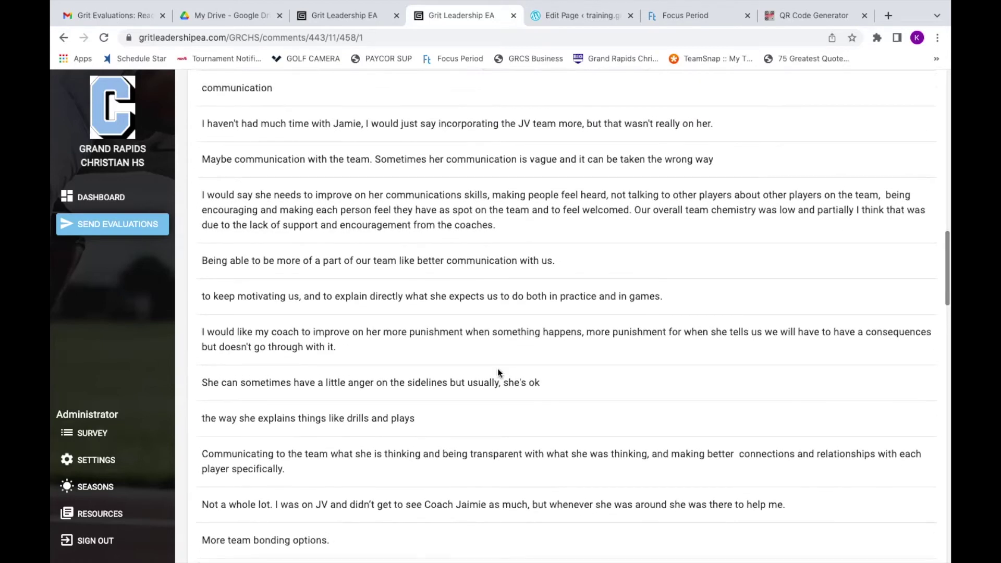
scroll(497, 368, up, 1)
scroll(498, 368, up, 2)
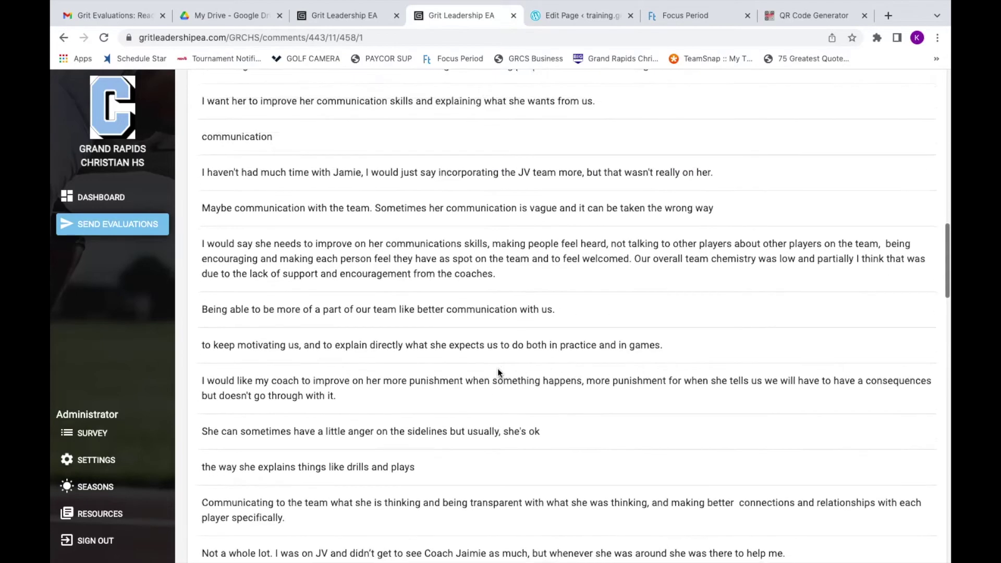
scroll(497, 371, down, 8)
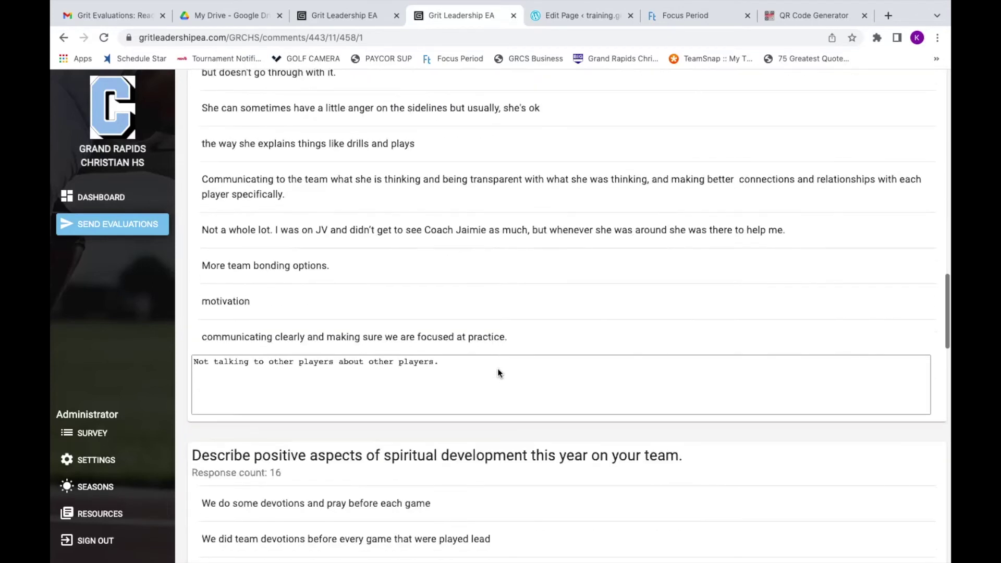
Highlight the "Not talking to other players about other players." summary and compare it with the athlete responses above it.
drag(453, 313, 183, 313)
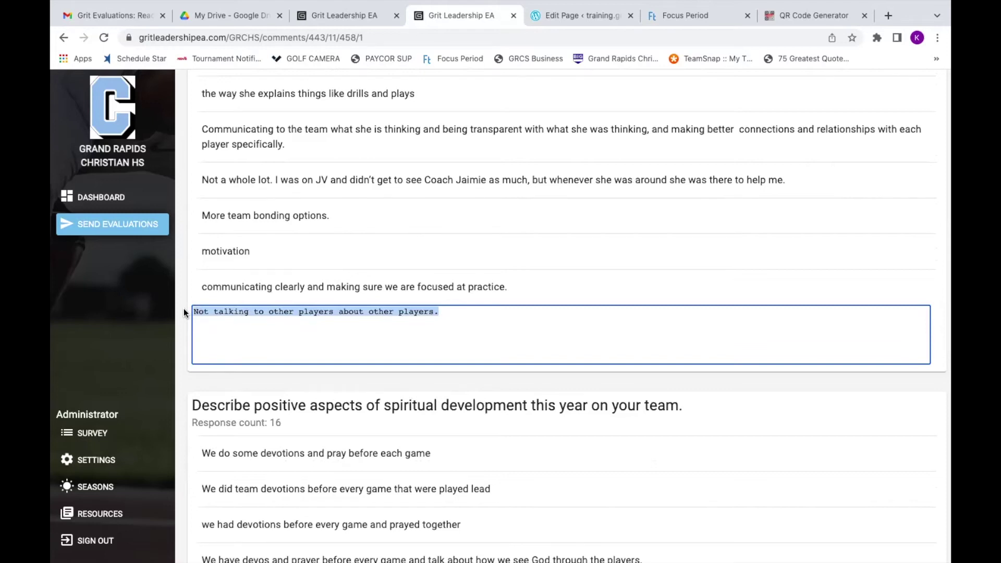
scroll(184, 312, up, 5)
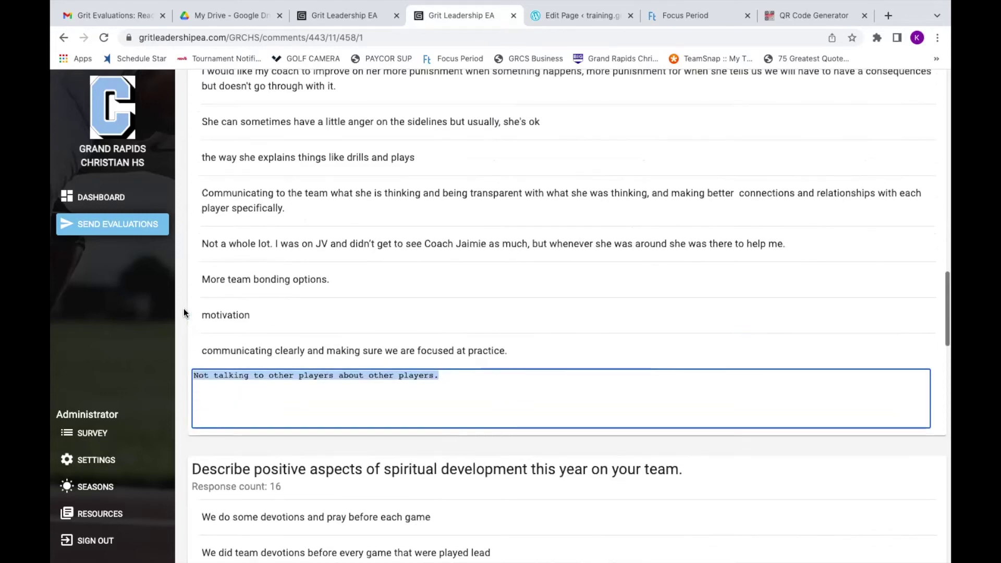
scroll(184, 311, down, 4)
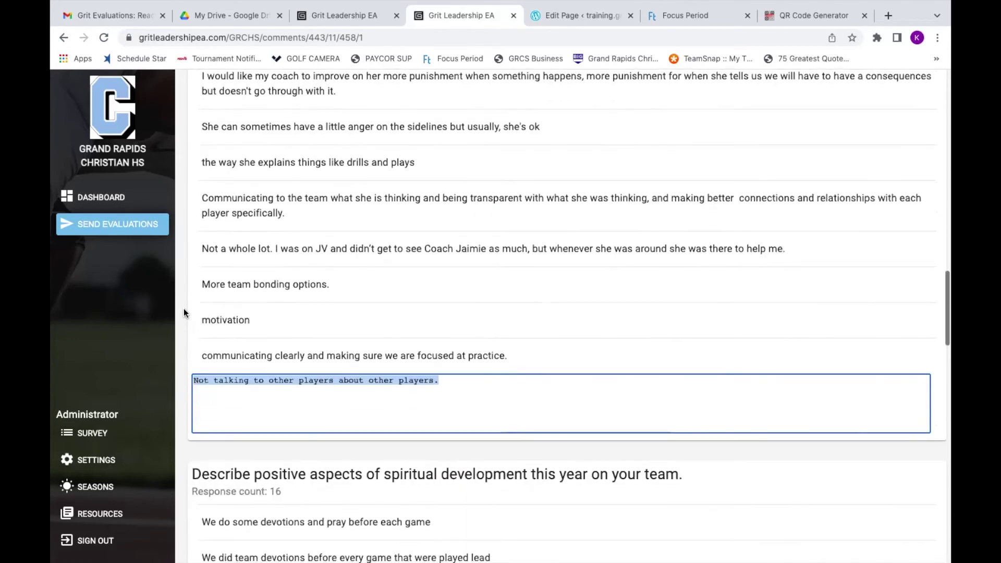
scroll(184, 311, down, 1)
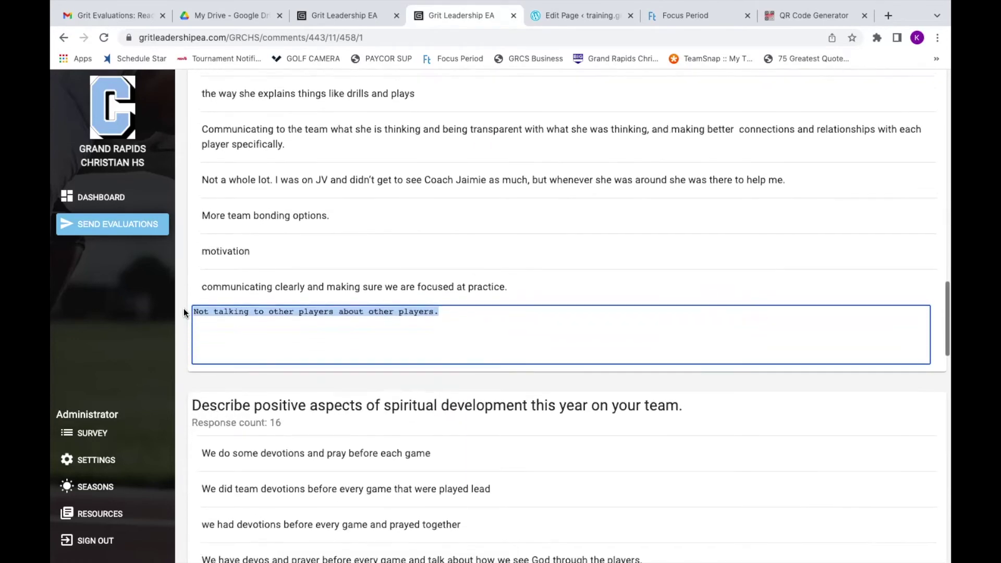
scroll(183, 312, down, 1)
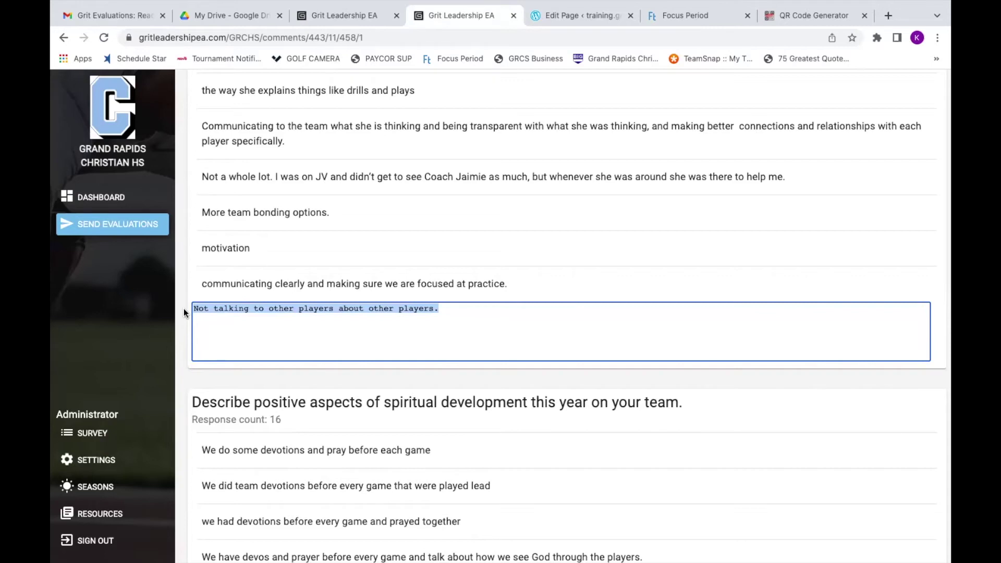
Go past the spiritual development questions to the end of the athlete comments and open the parent comments.
scroll(183, 308, down, 3)
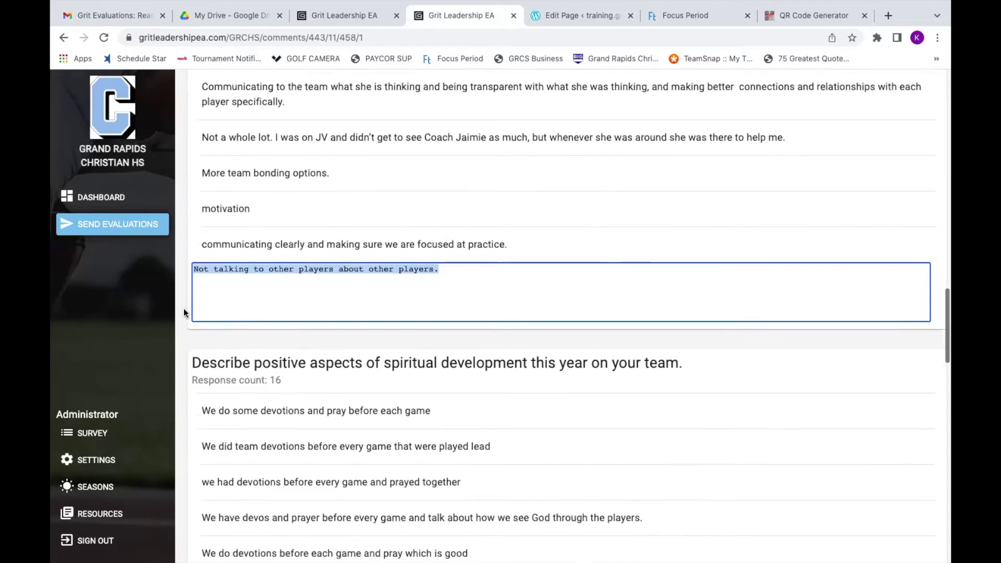
scroll(184, 309, down, 1)
scroll(183, 313, down, 10)
scroll(183, 312, down, 15)
scroll(183, 313, down, 1)
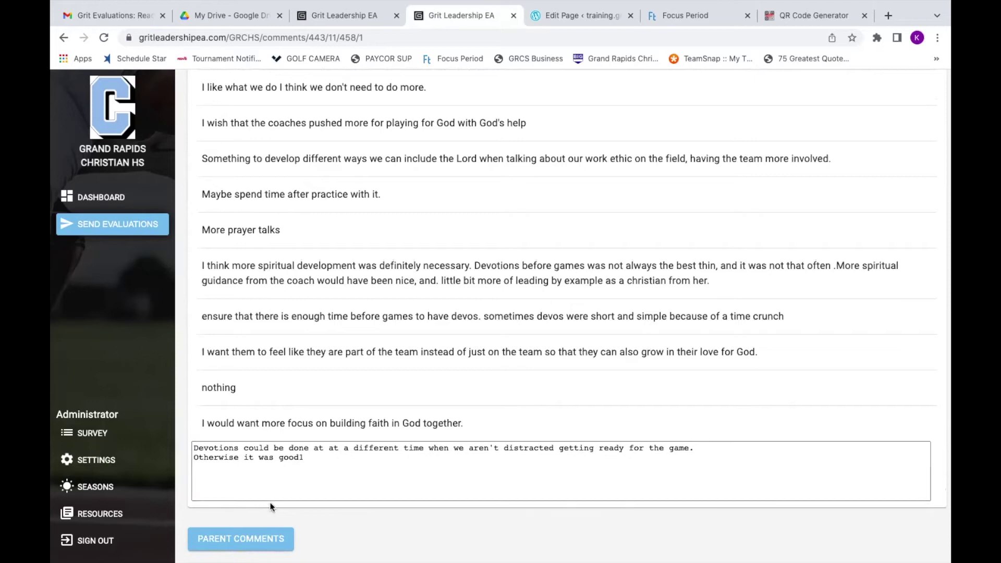
click(231, 540)
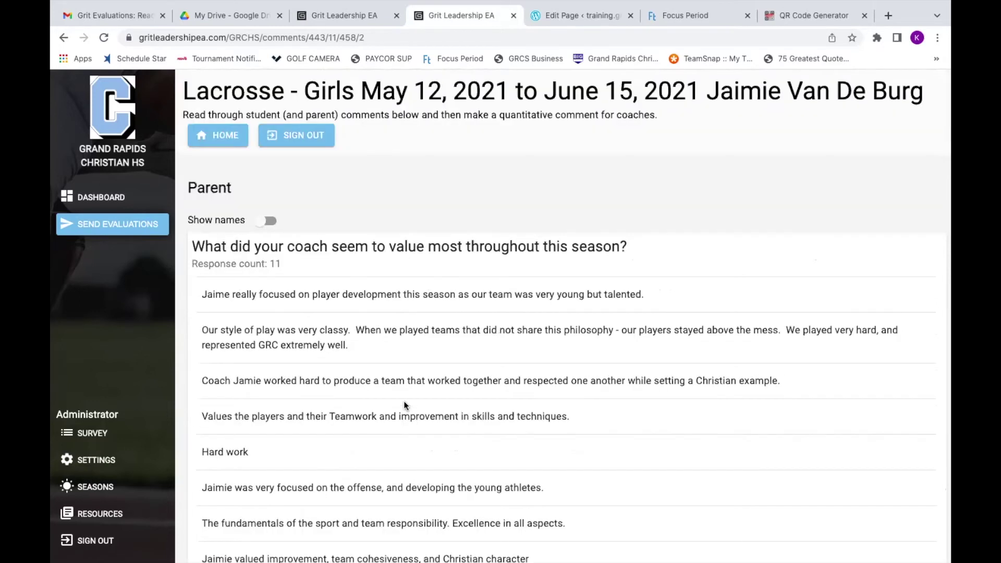
Examine the parent responses on what the coach seemed to value most and highlight the summary written beneath them.
scroll(411, 375, down, 5)
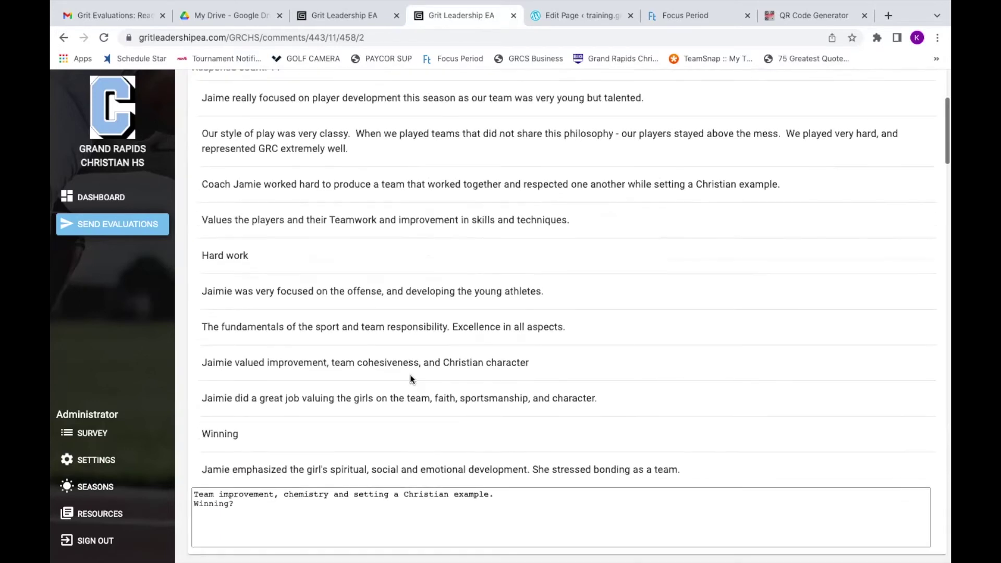
scroll(410, 374, up, 4)
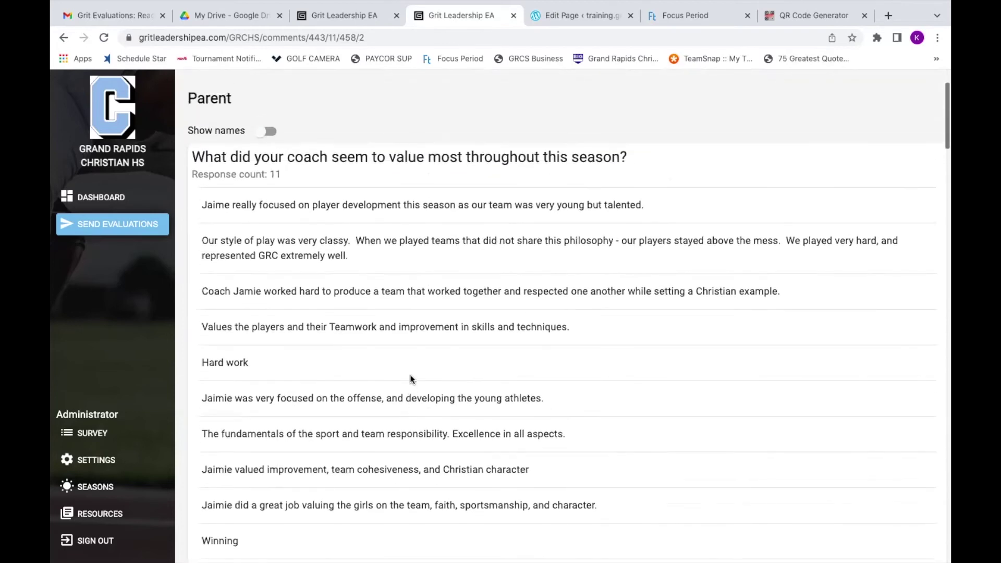
scroll(410, 375, down, 2)
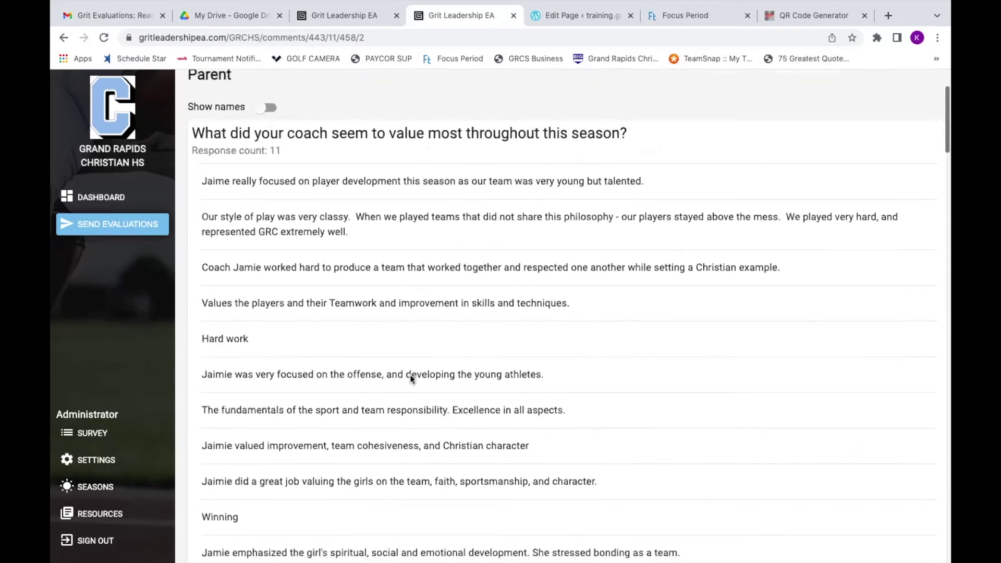
scroll(409, 375, down, 3)
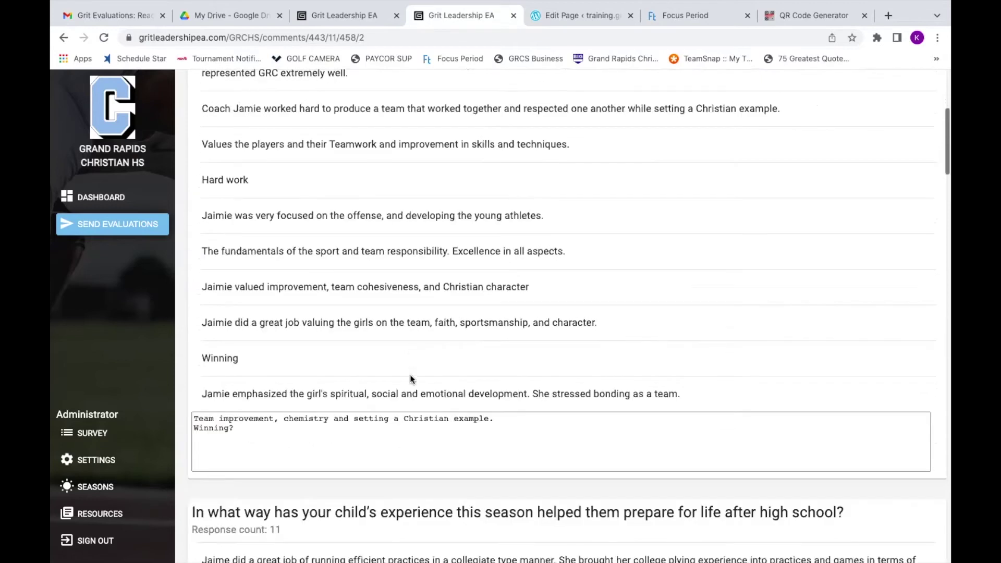
click(353, 414)
drag(353, 414, 184, 409)
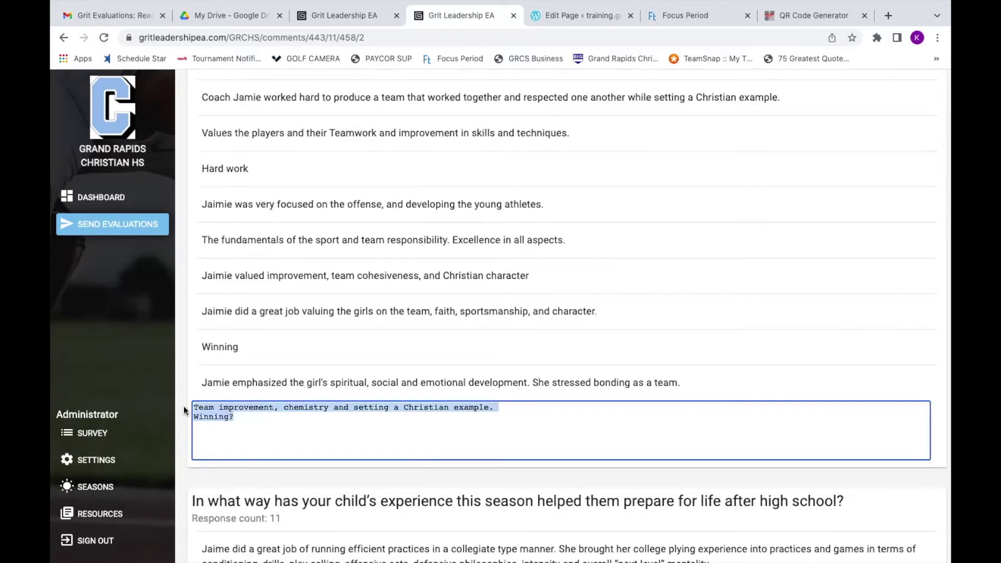
click(272, 420)
click(333, 367)
Review the remaining parent questions and their summaries, from preparing for life after high school to suggestions for the 5-12 athletic program.
scroll(332, 367, down, 4)
scroll(333, 367, down, 5)
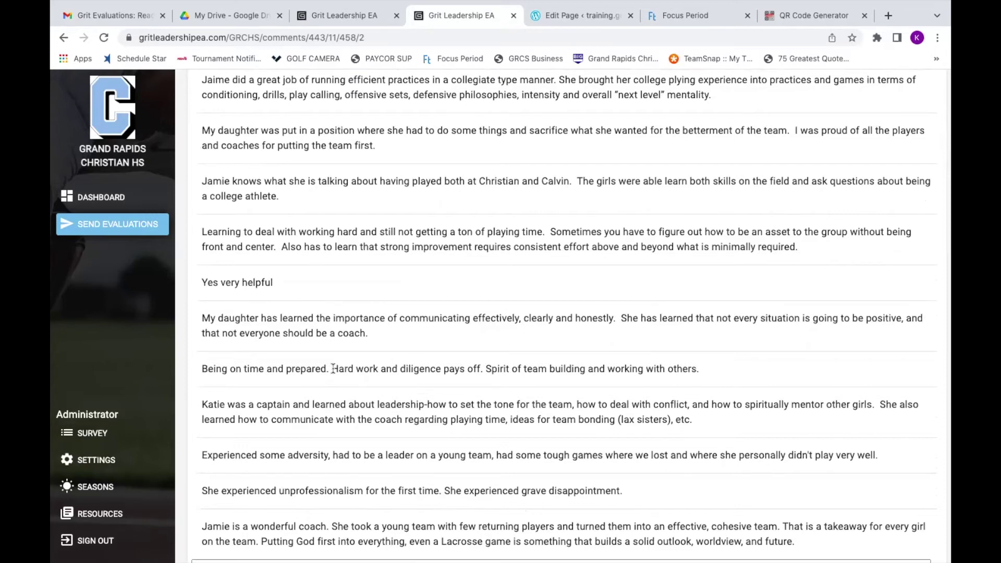
scroll(333, 368, down, 3)
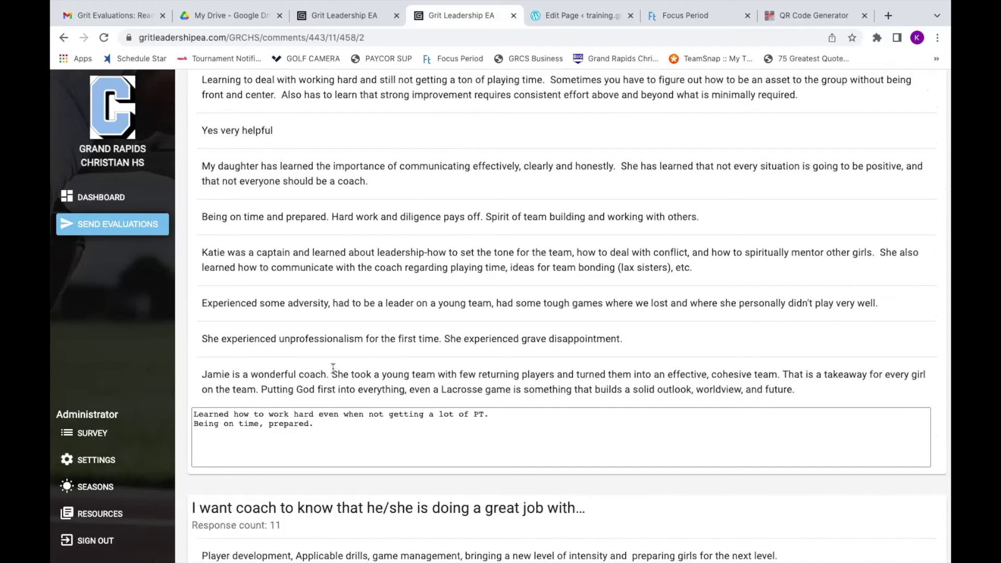
scroll(333, 367, down, 1)
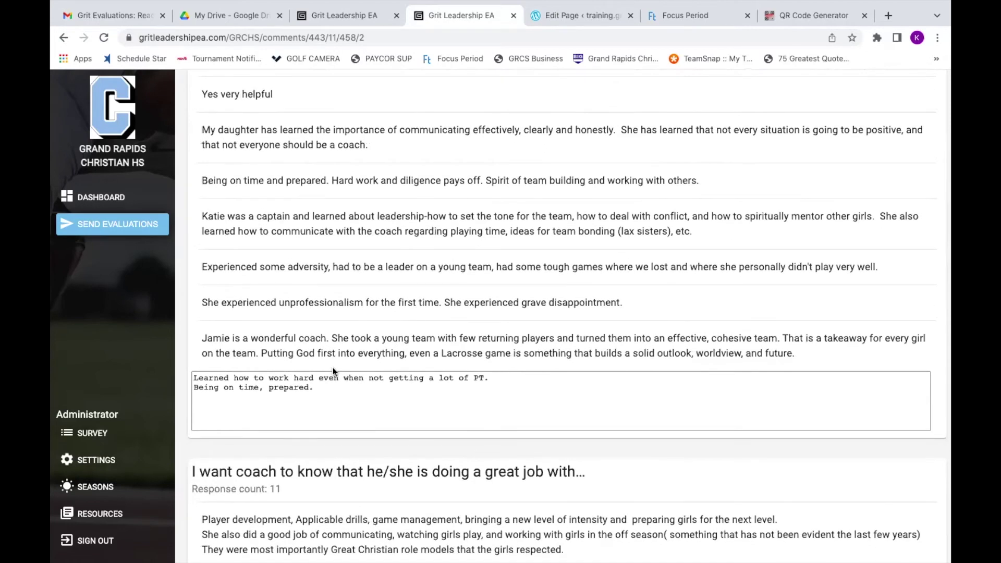
scroll(333, 367, down, 6)
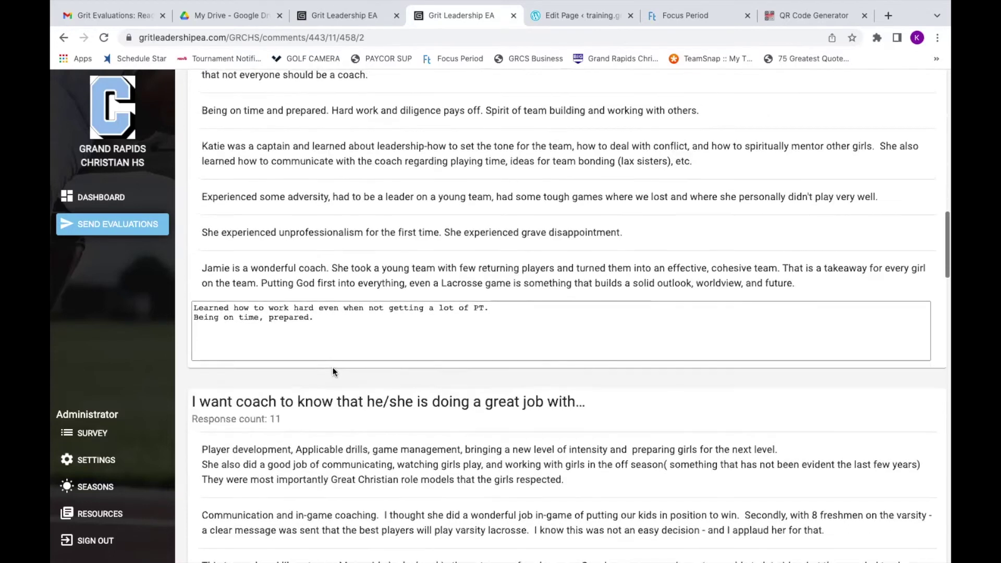
scroll(333, 368, down, 3)
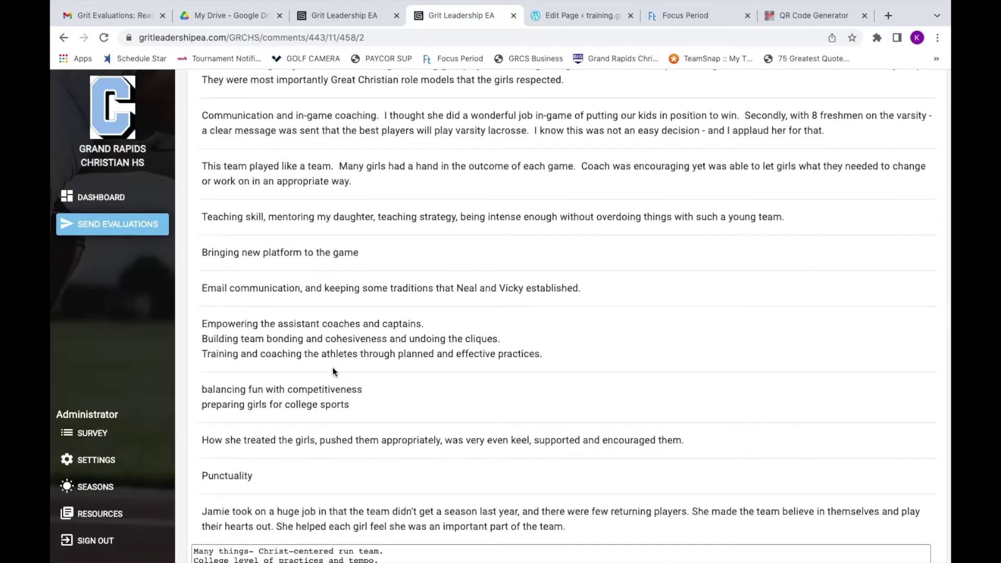
scroll(333, 367, down, 5)
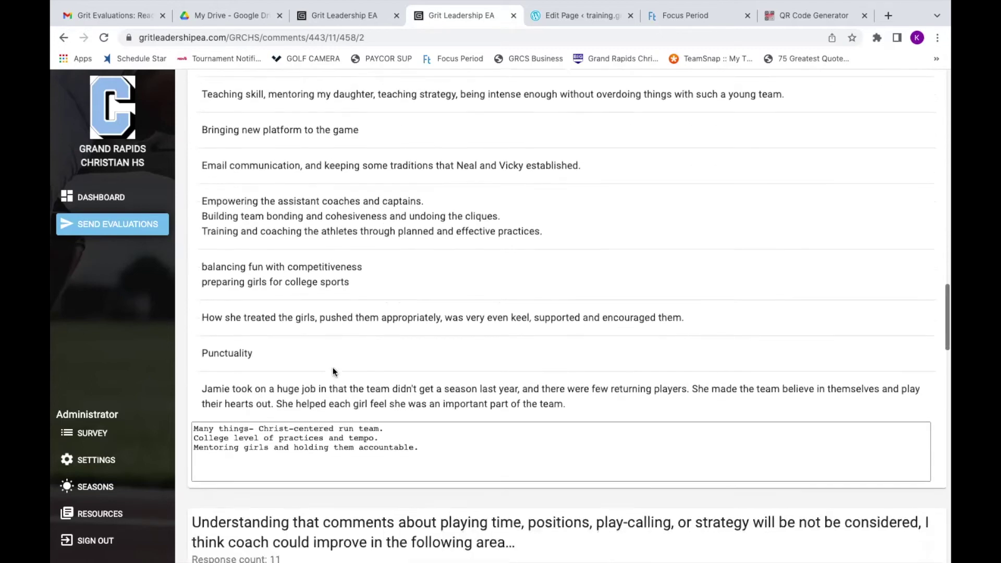
scroll(333, 367, down, 12)
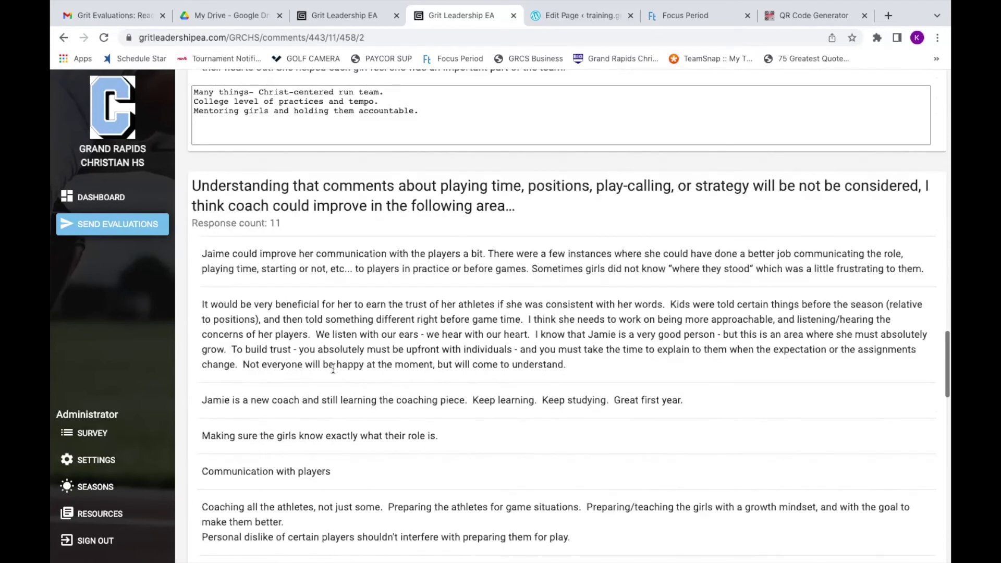
scroll(333, 367, down, 9)
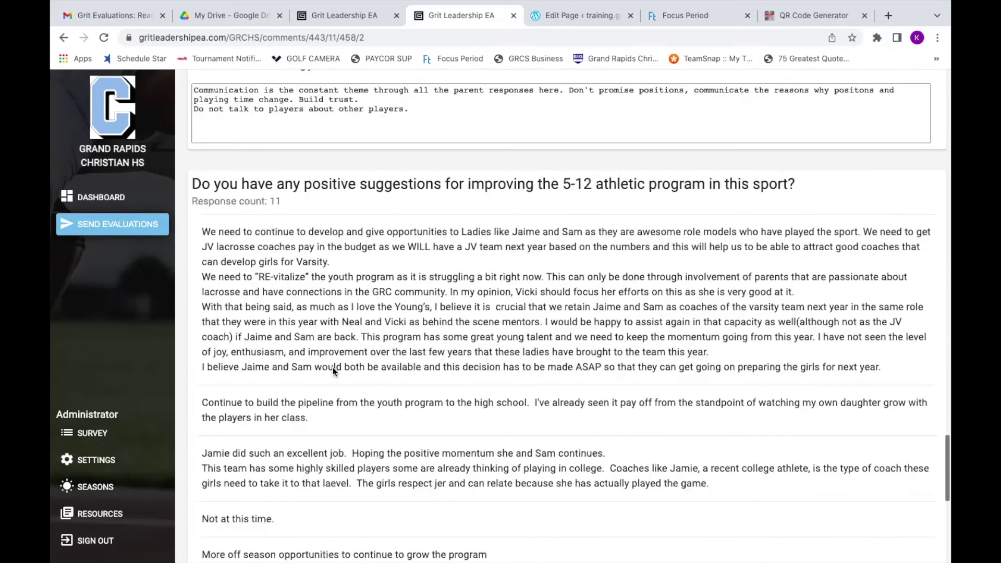
scroll(333, 367, down, 4)
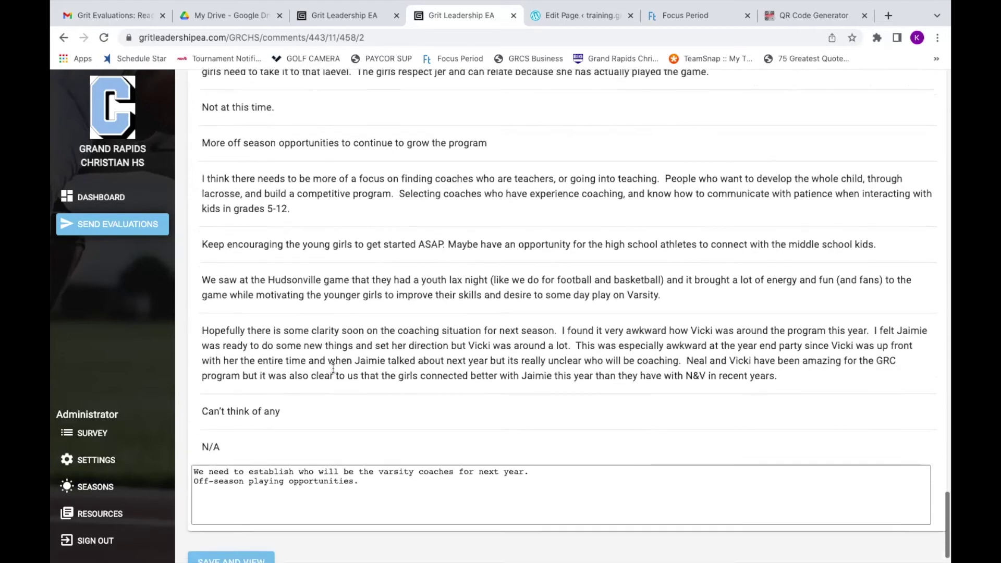
Save the comment summaries, view the resulting evaluation report, and compare the student and coach scores under Expectations.
click(231, 537)
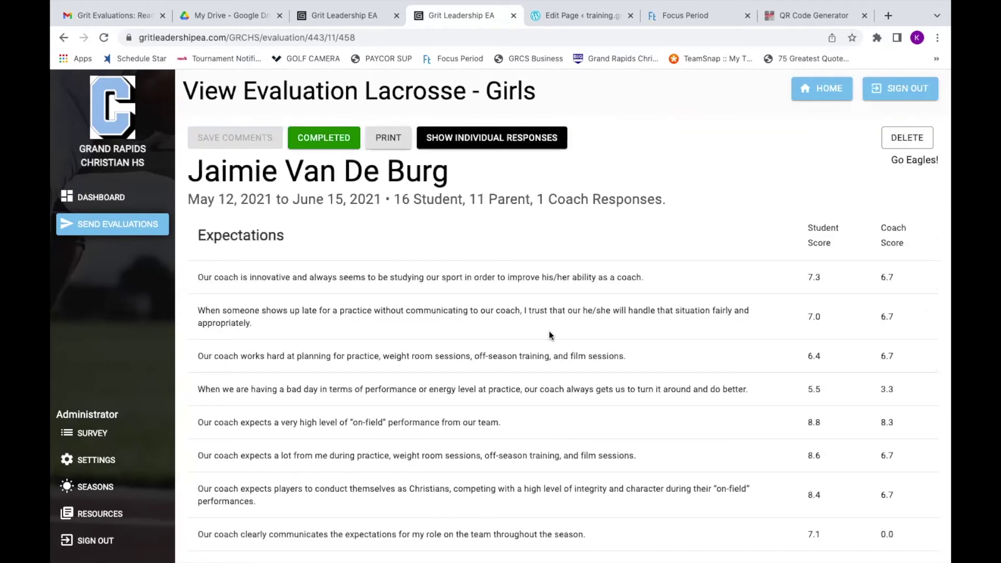
scroll(549, 332, down, 4)
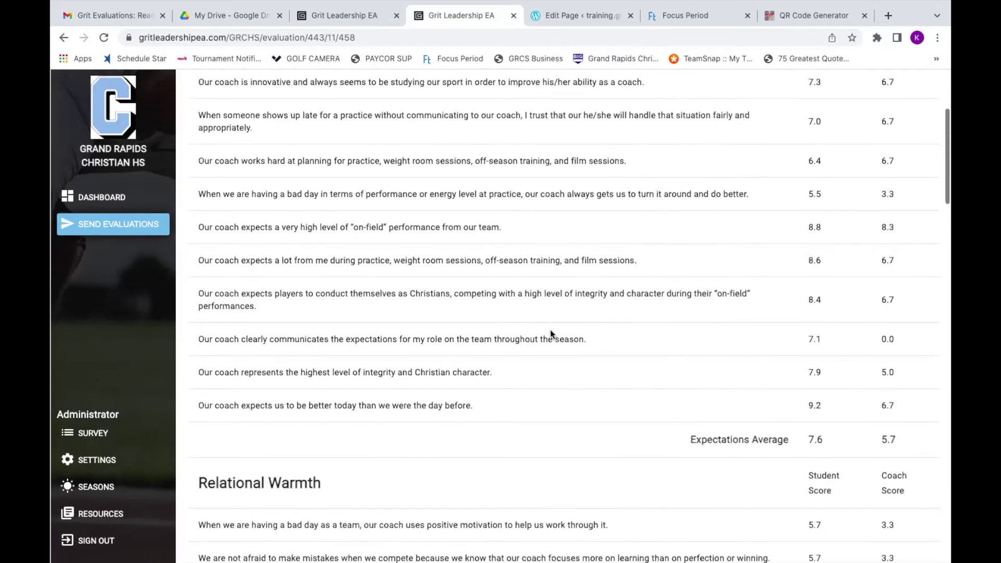
scroll(549, 330, up, 2)
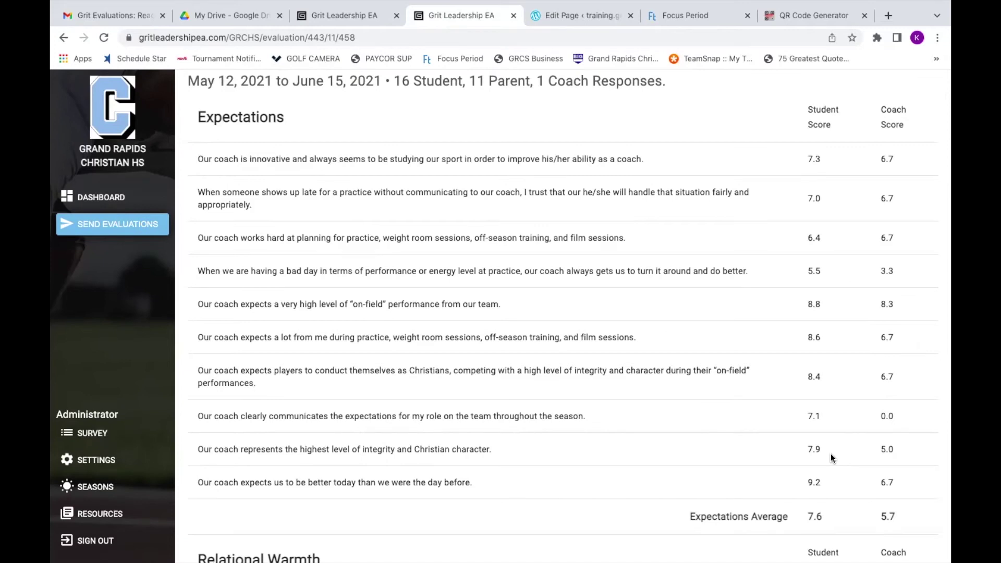
Examine the Relational Warmth scores, highlighting the rows on listening to players' input and on staying calm when losing.
scroll(830, 455, down, 5)
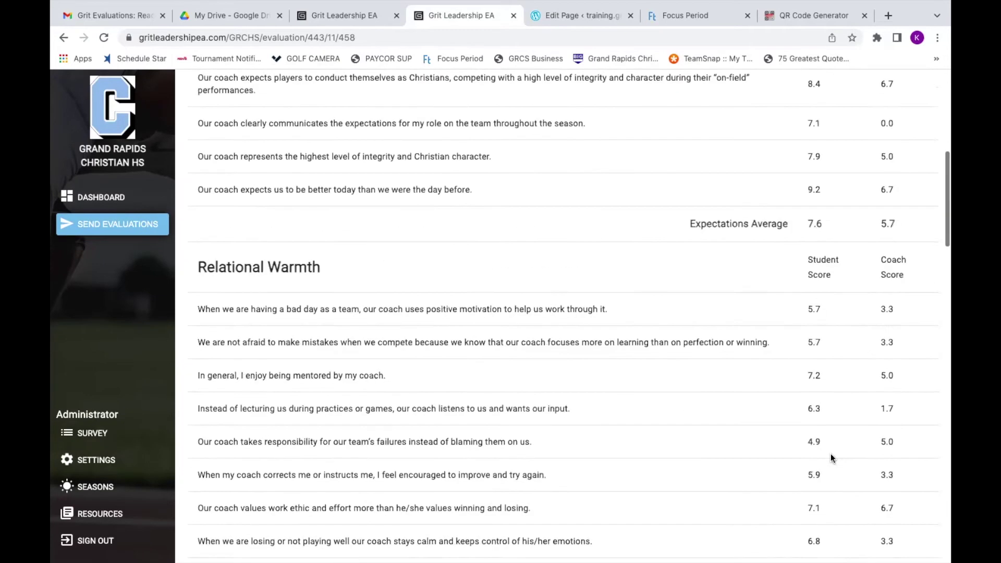
scroll(830, 454, down, 1)
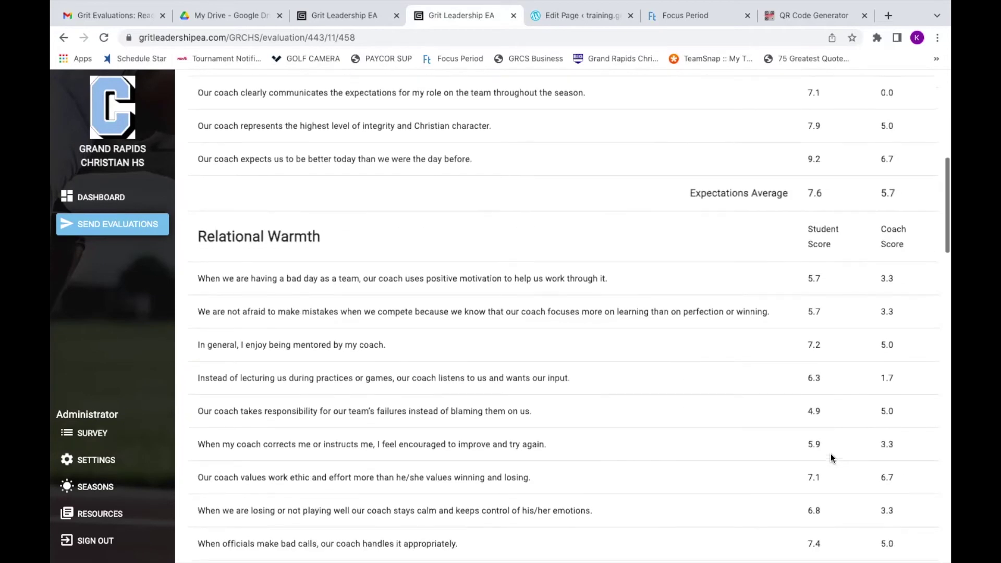
drag(898, 333, 193, 329)
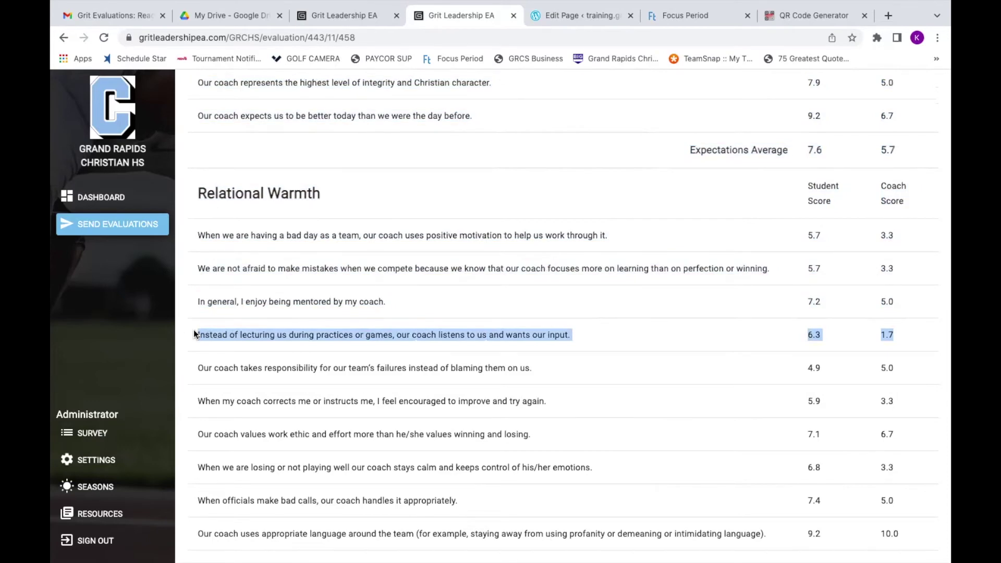
drag(892, 462, 709, 464)
drag(437, 458, 196, 471)
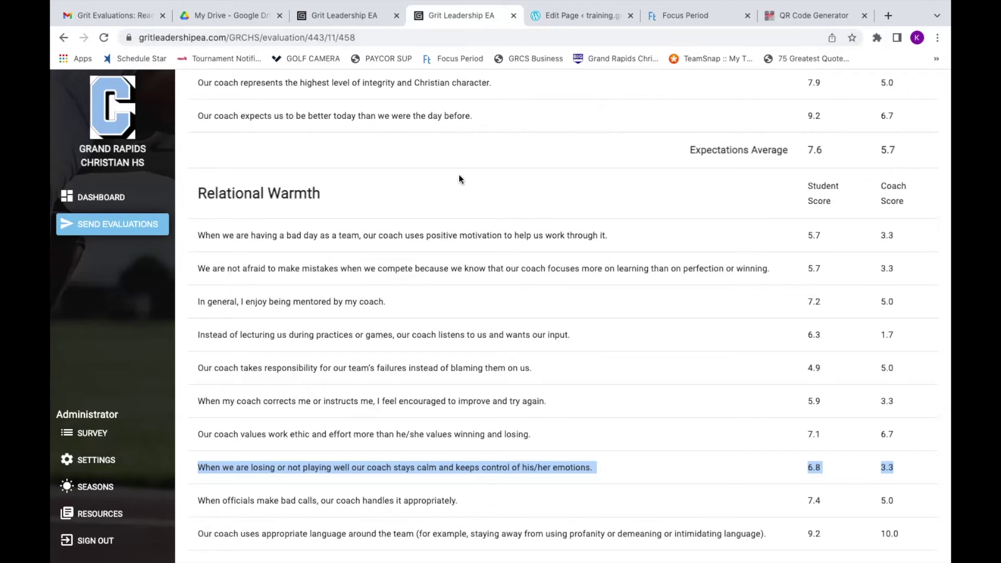
scroll(458, 177, down, 2)
scroll(460, 179, down, 1)
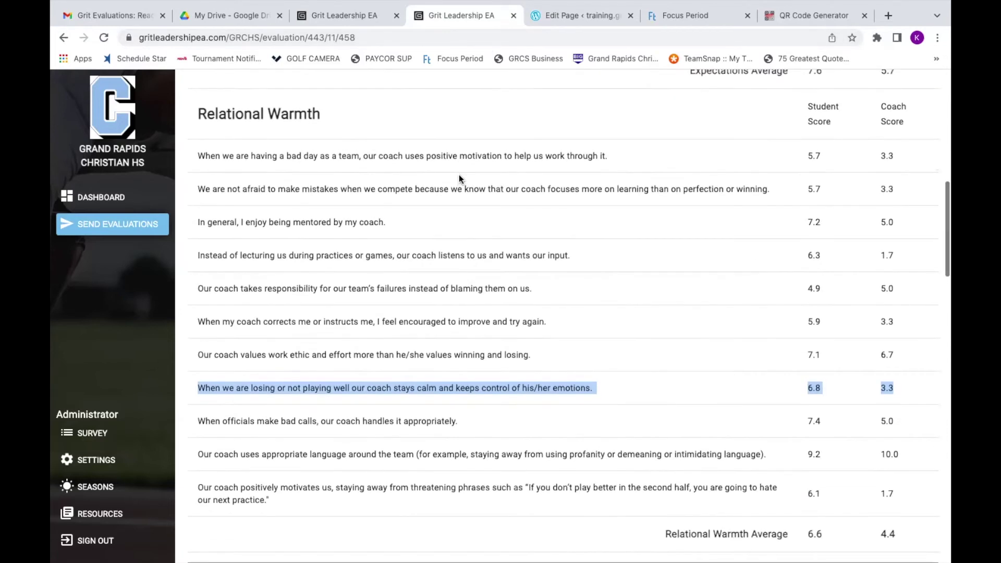